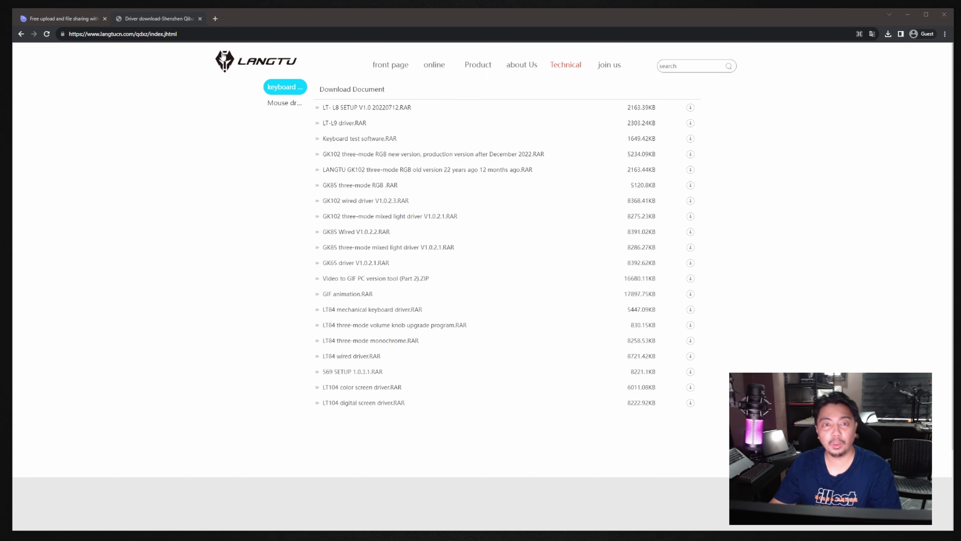
- Copy the web address of the LANGTU driver download page
click(222, 36)
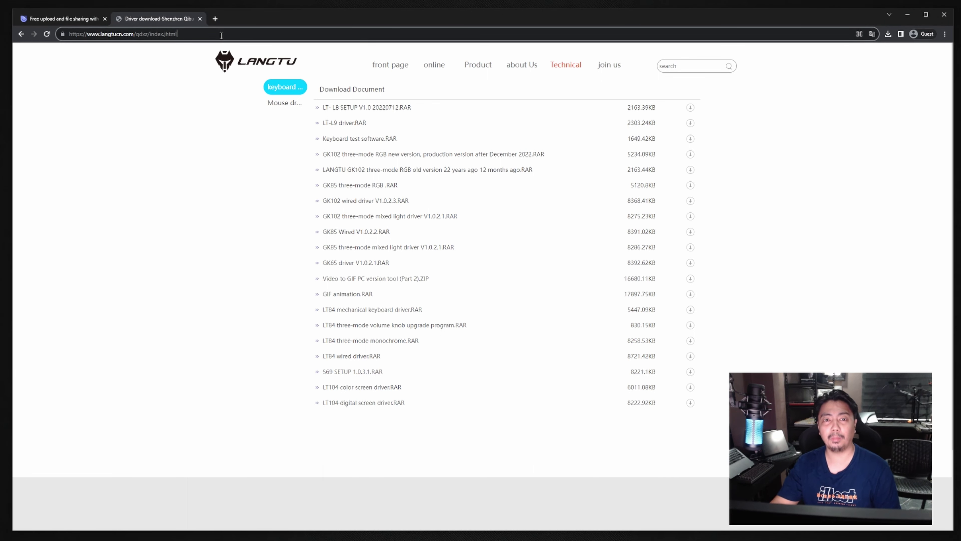
key(ctrl+a)
key(ctrl+c)
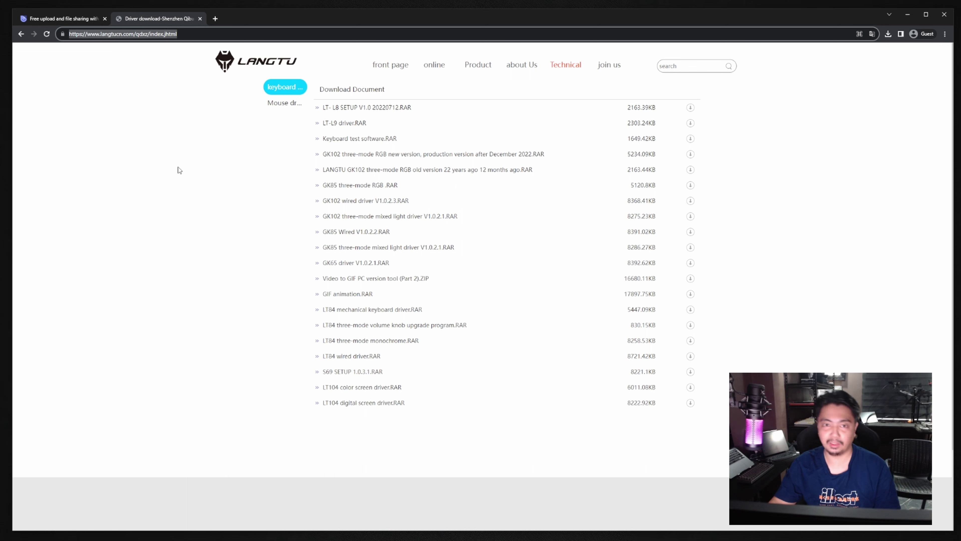
click(190, 185)
- Try to open langtucn.com in a new browser tab
click(216, 18)
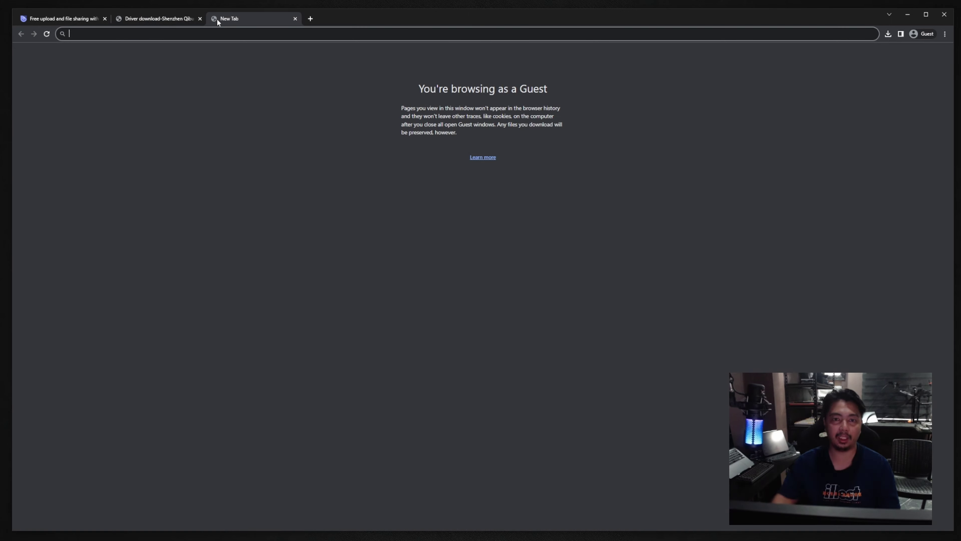
text(langtu)
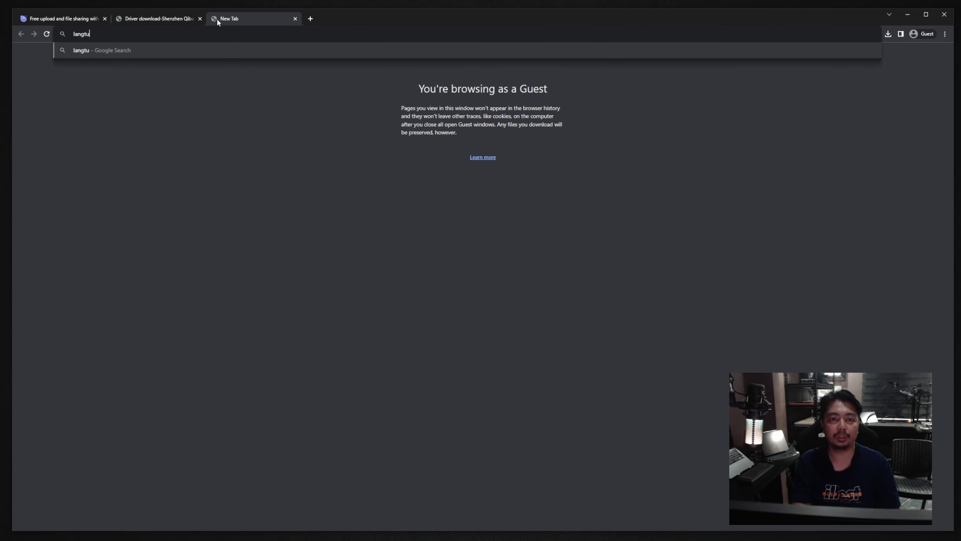
text(cn.com)
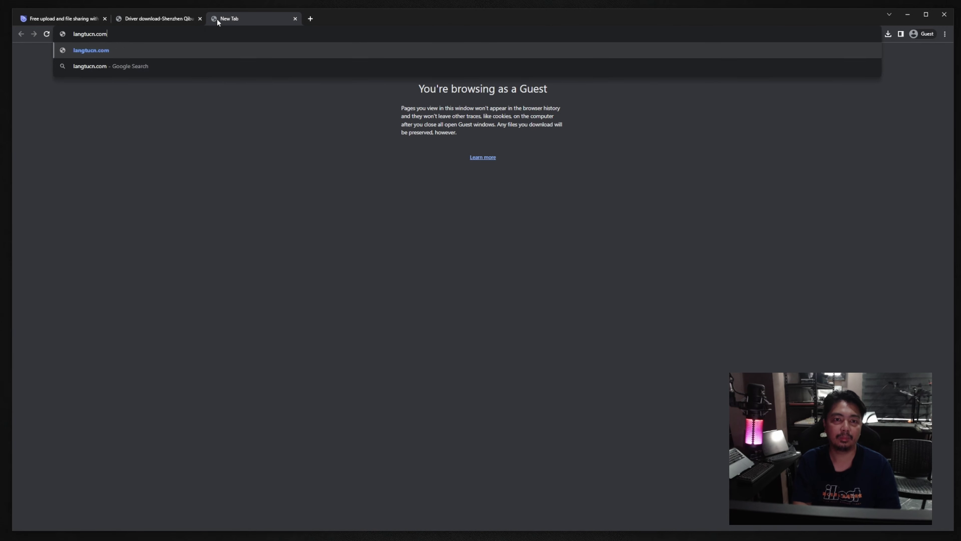
key(Return)
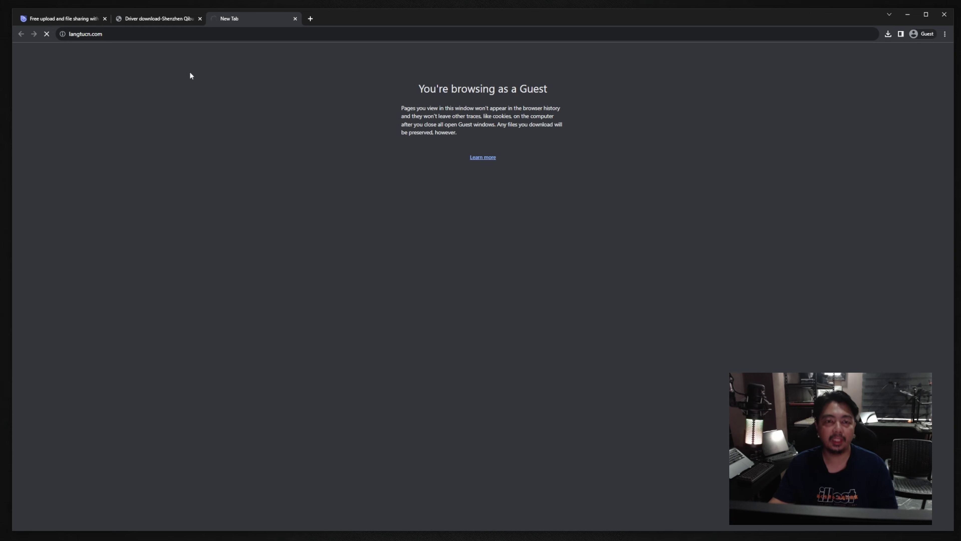
click(146, 19)
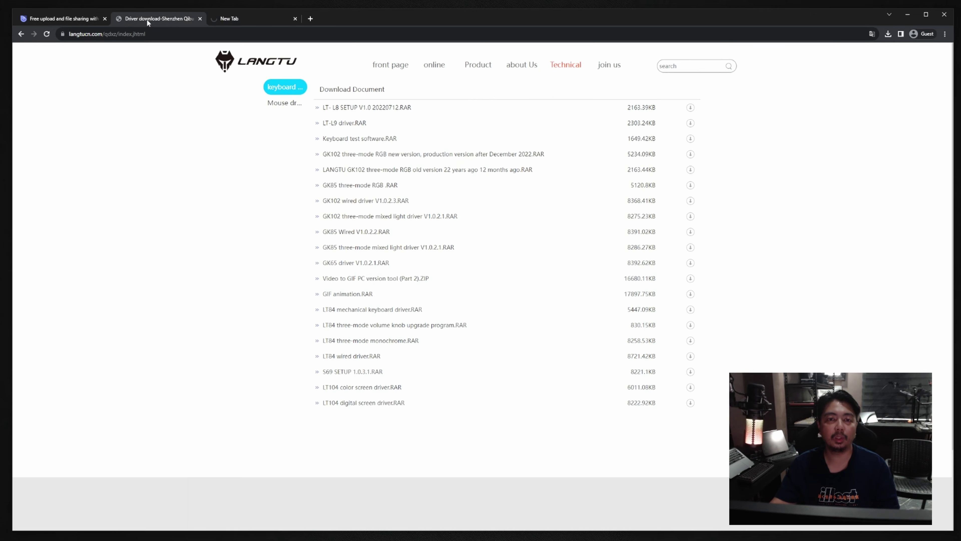
click(310, 19)
key(ctrl+v)
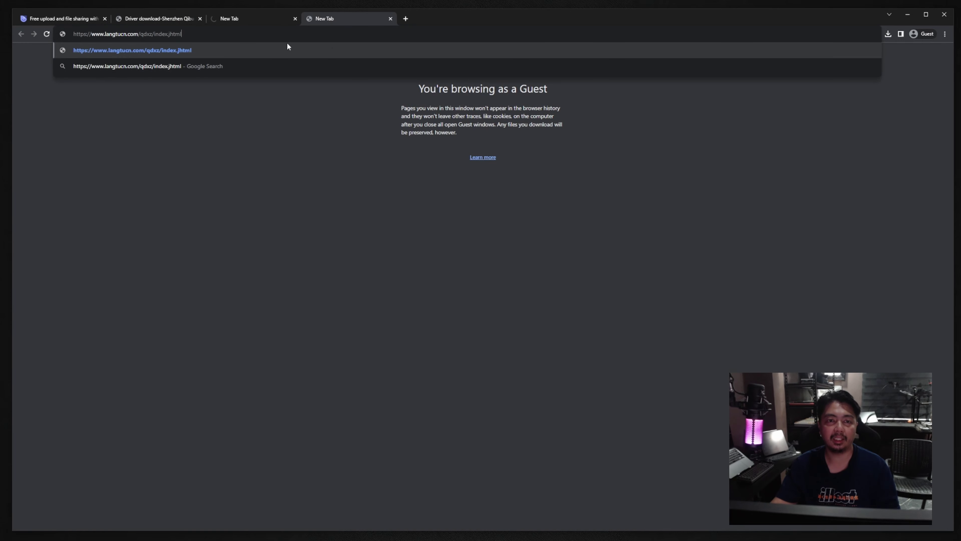
click(334, 50)
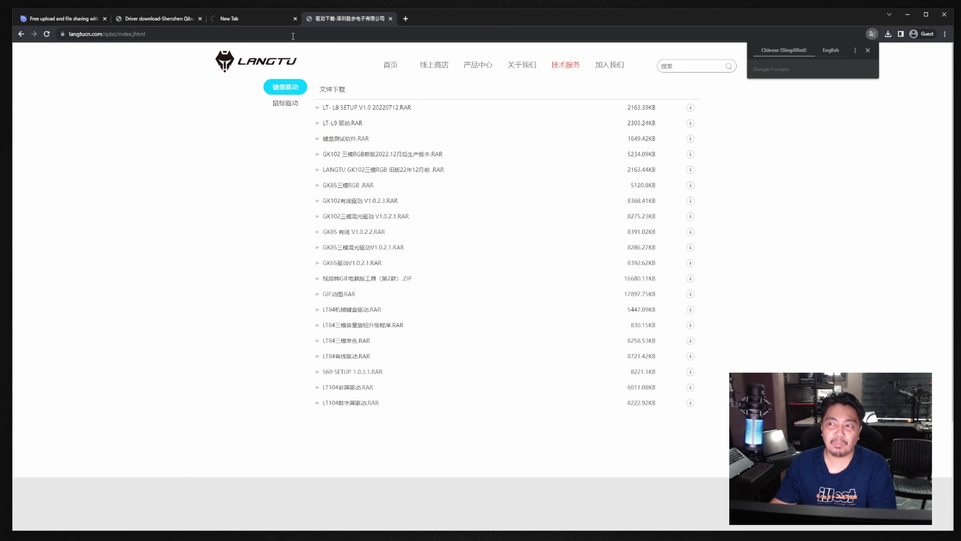
- Close the langtucn.com tab that could not be reached
click(279, 19)
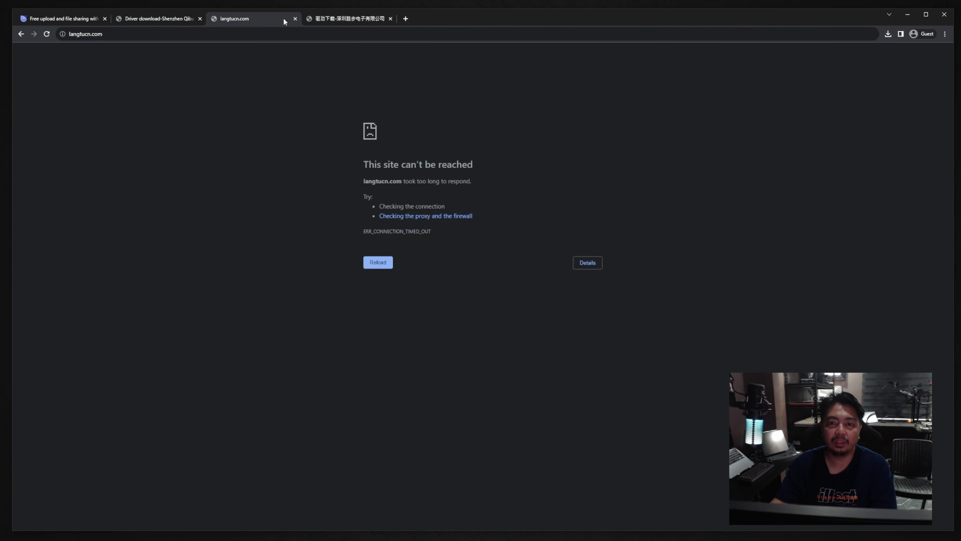
click(295, 18)
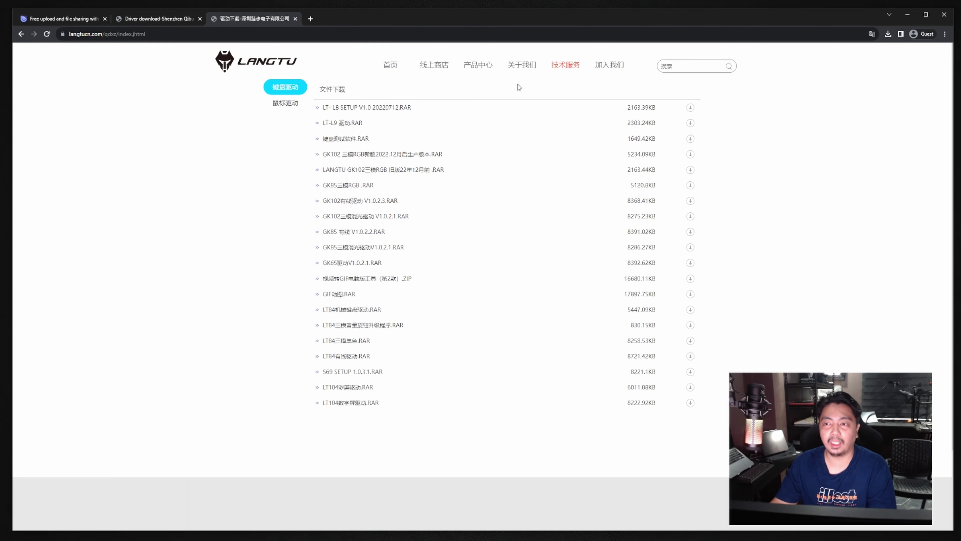
key(ctrl+l)
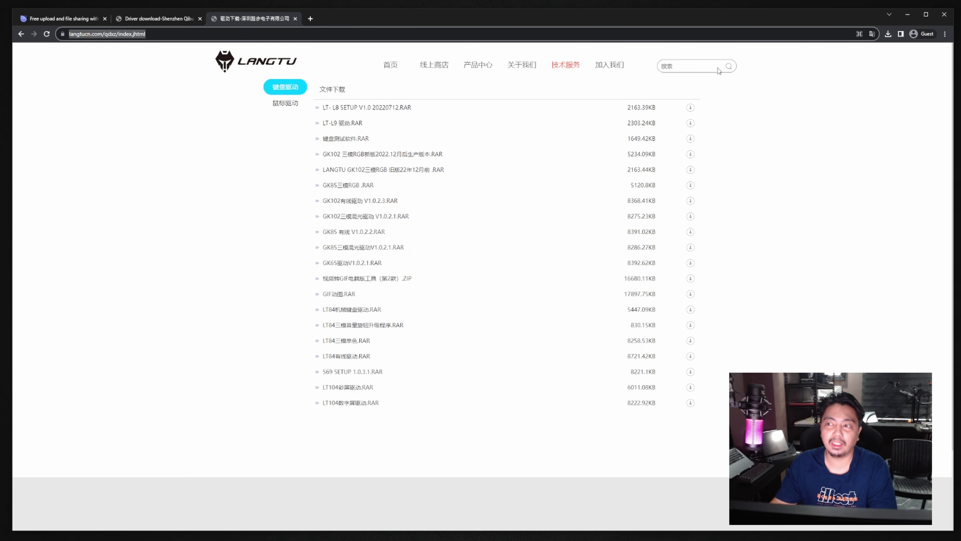
click(606, 77)
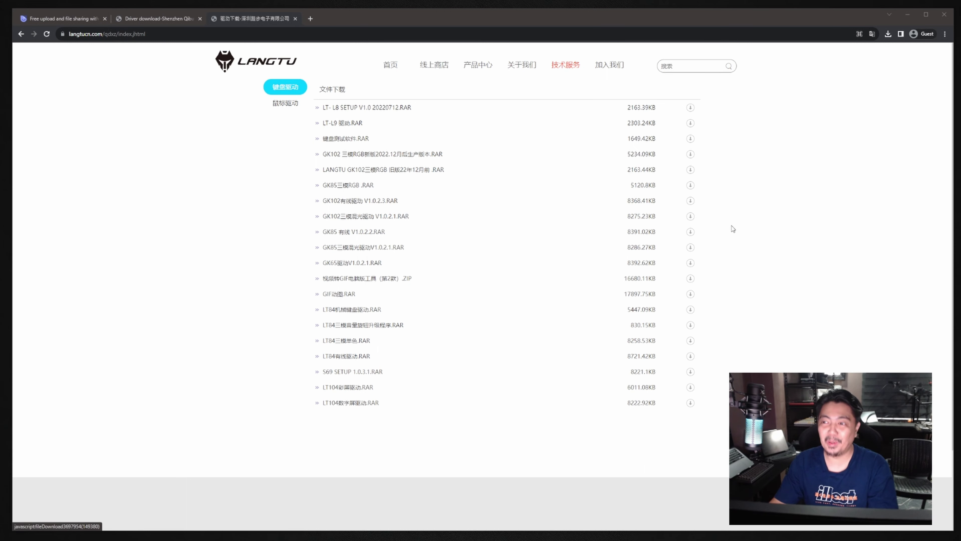
click(796, 221)
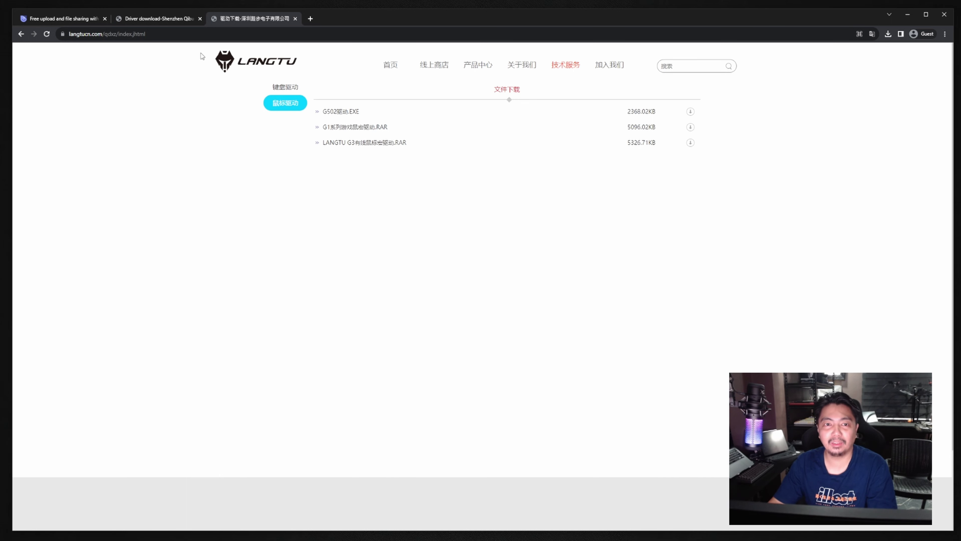
- Remove the qdxz folder from the page address and load the LANGTU home page at index.jhtml
click(133, 35)
key(BackSpace)
key(BackSpace)
key(BackSpace)
key(BackSpace)
key(BackSpace)
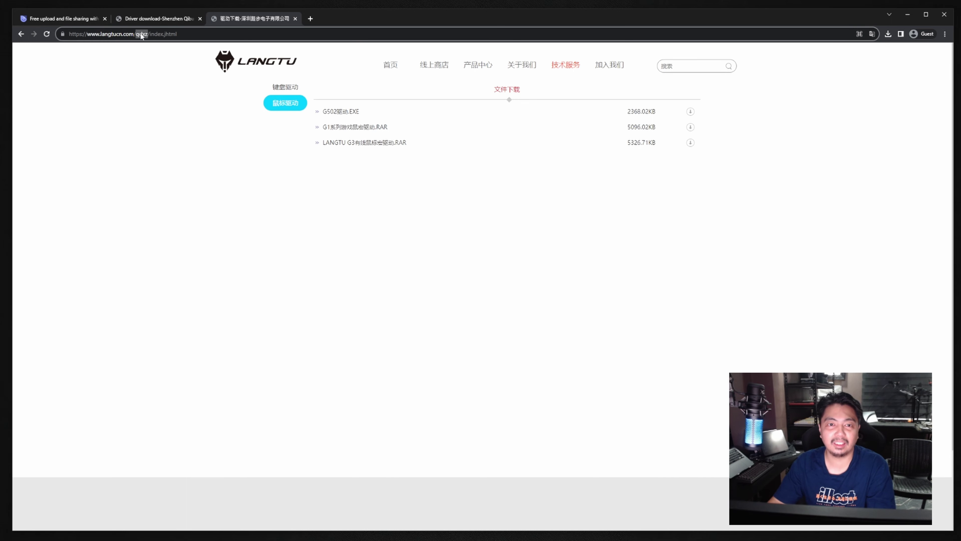
key(Return)
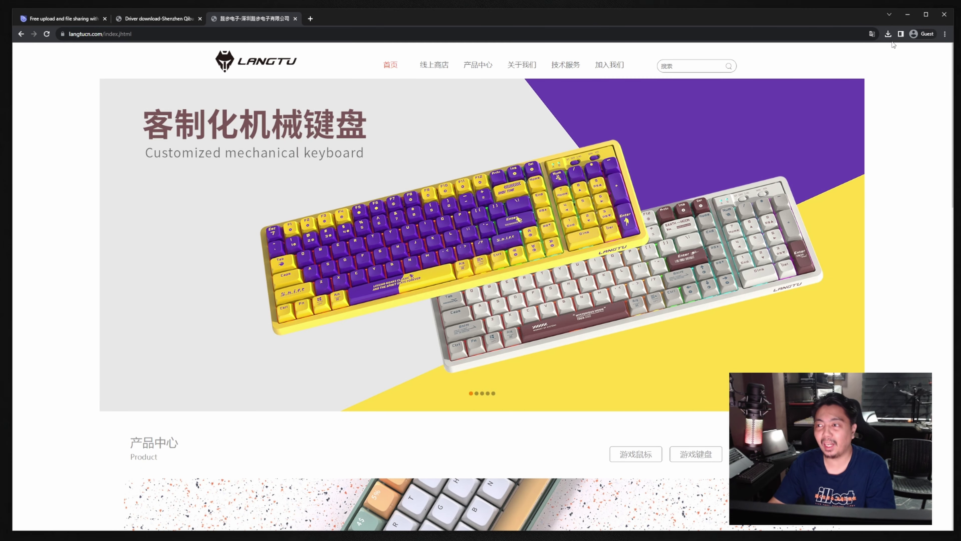
- Translate the LANGTU home page from Chinese (Simplified) to English and dismiss the translation popup
click(873, 34)
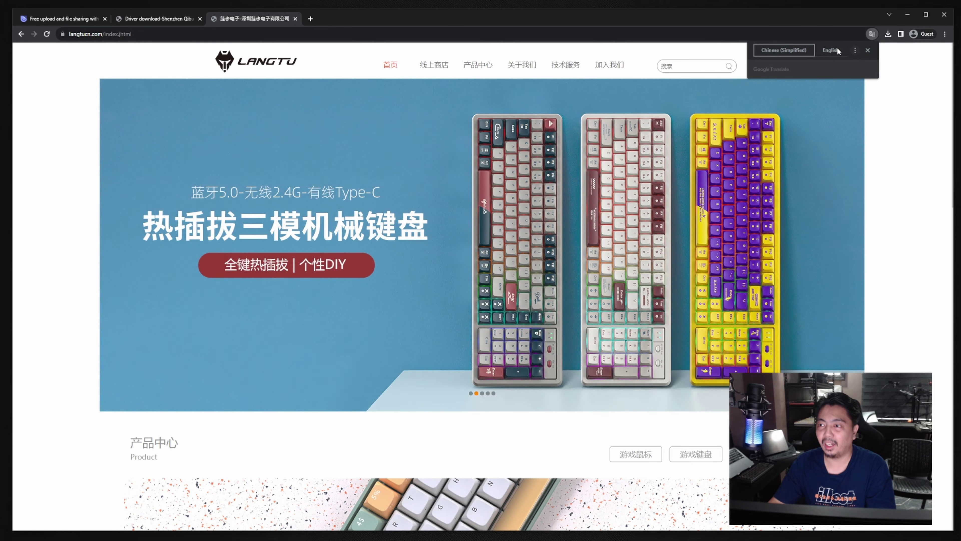
click(831, 50)
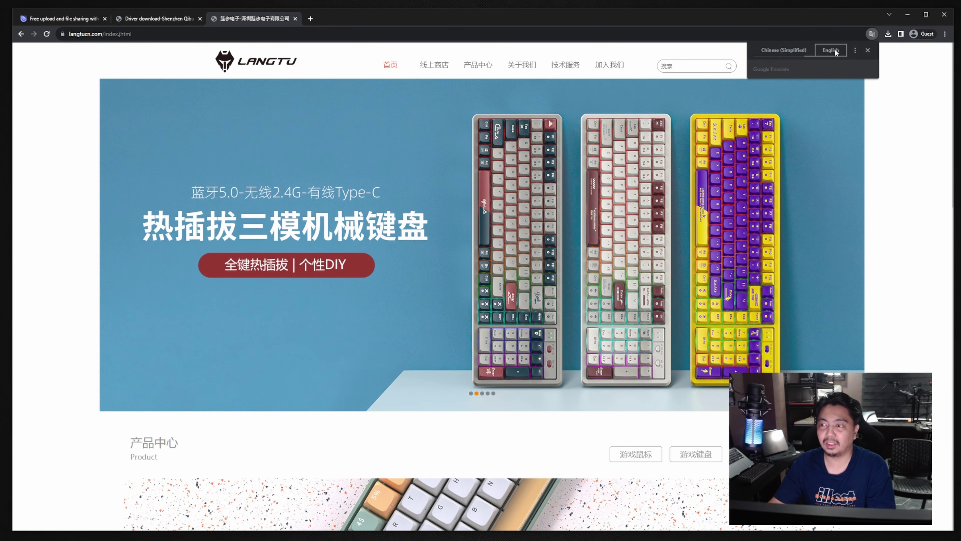
click(911, 114)
- Open the Driver Download page of the Technical section and look through the keyboard driver list
mouse_move(565, 65)
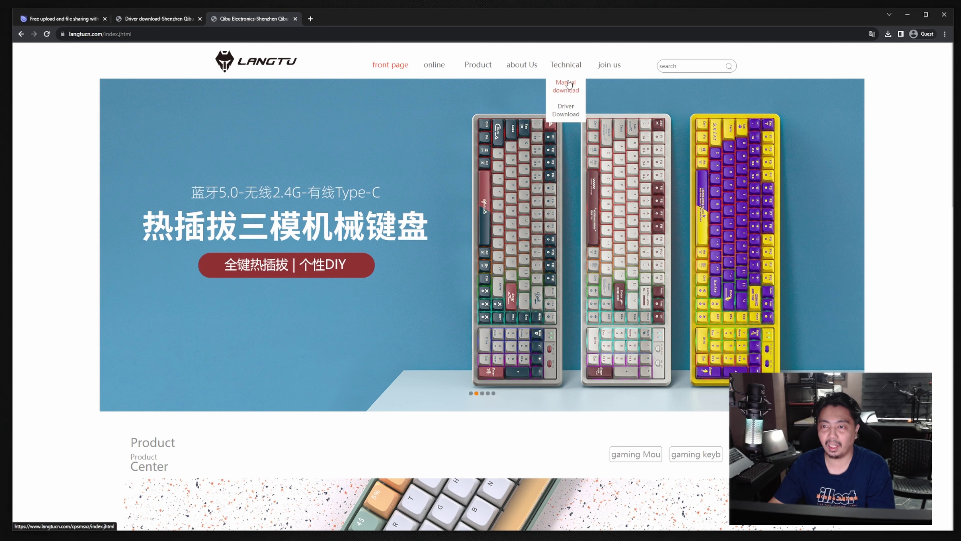
click(570, 113)
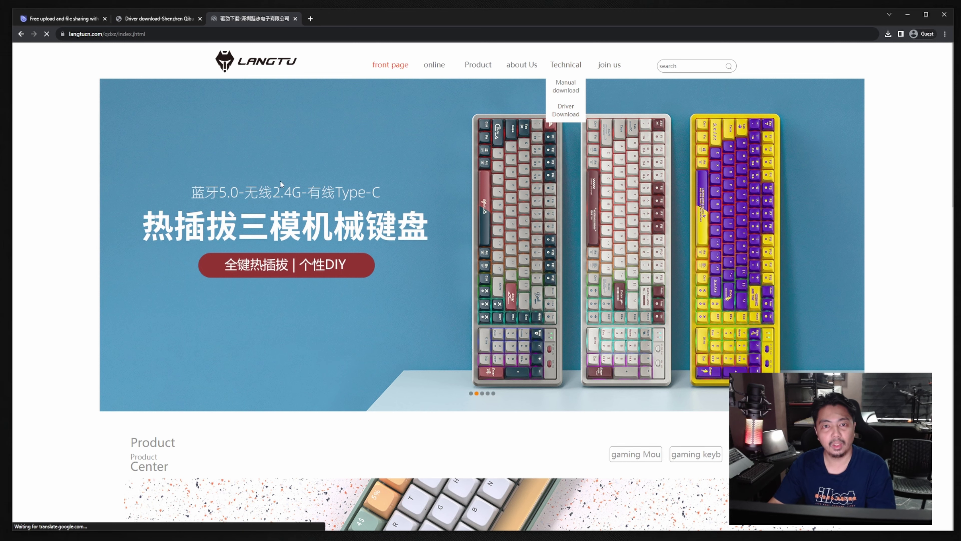
scroll(246, 272, down, 3)
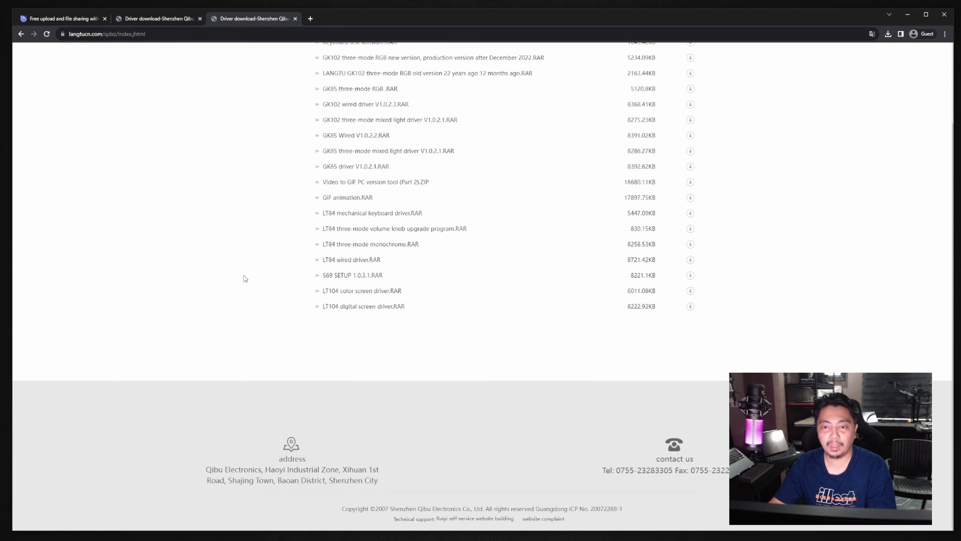
scroll(250, 276, up, 3)
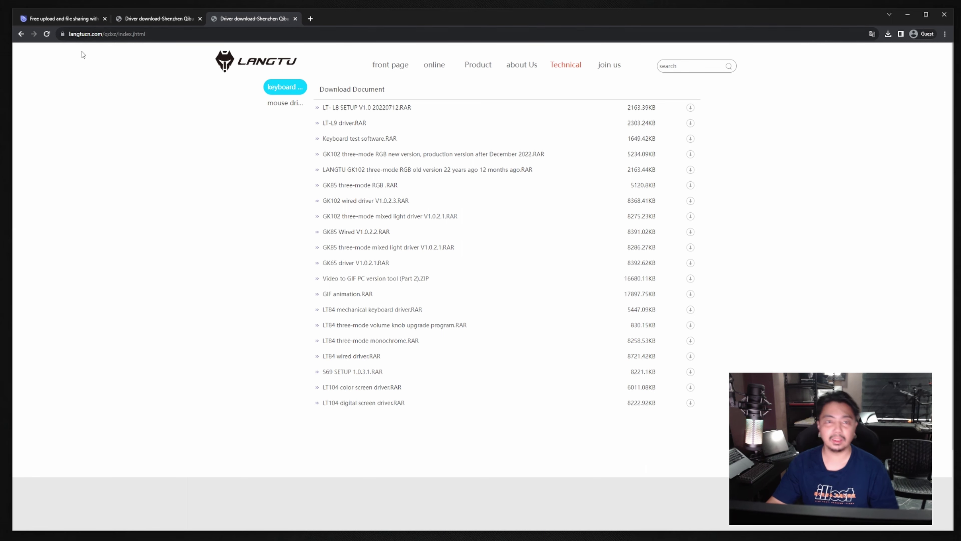
- Look at the UploadNow page and the downloaded files in the langtu lt84 folder, and return to the driver download page
click(63, 18)
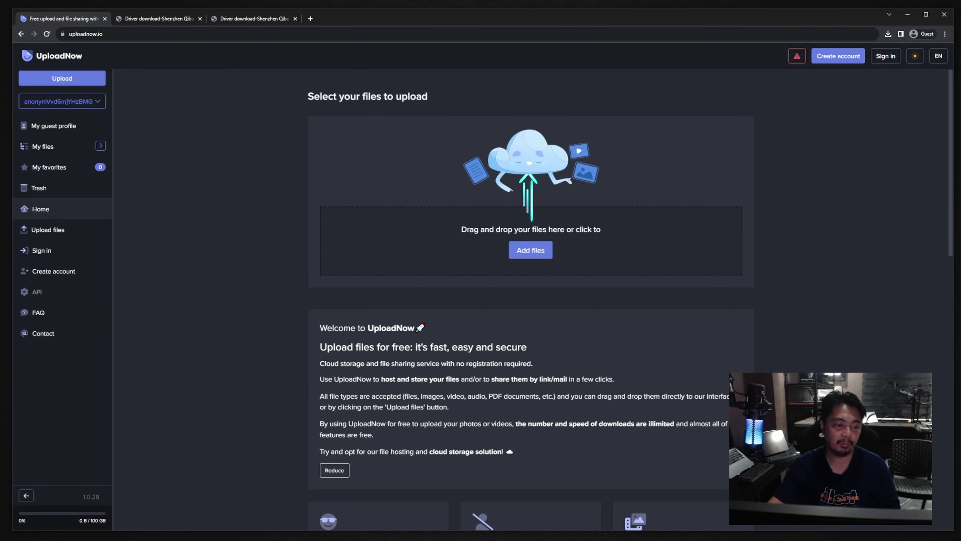
key(alt+Tab)
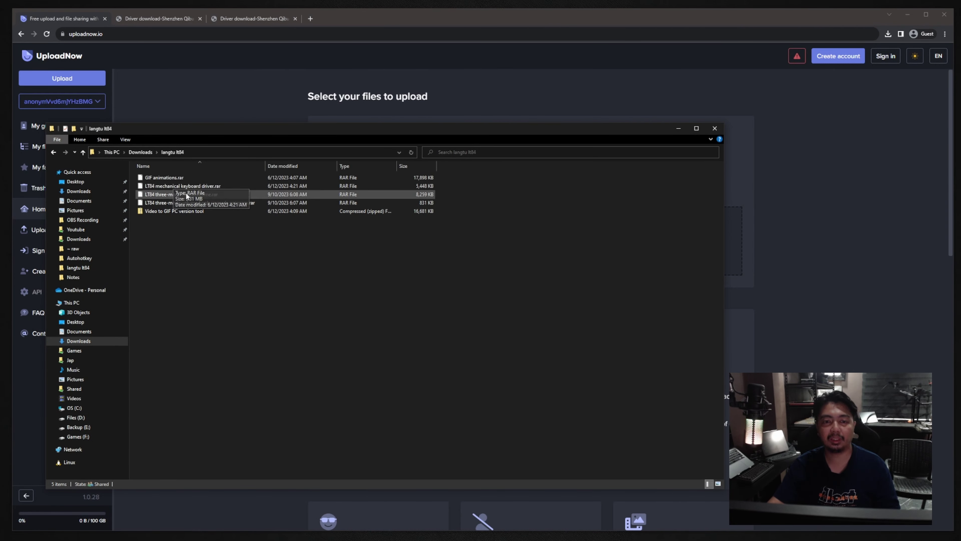
click(245, 44)
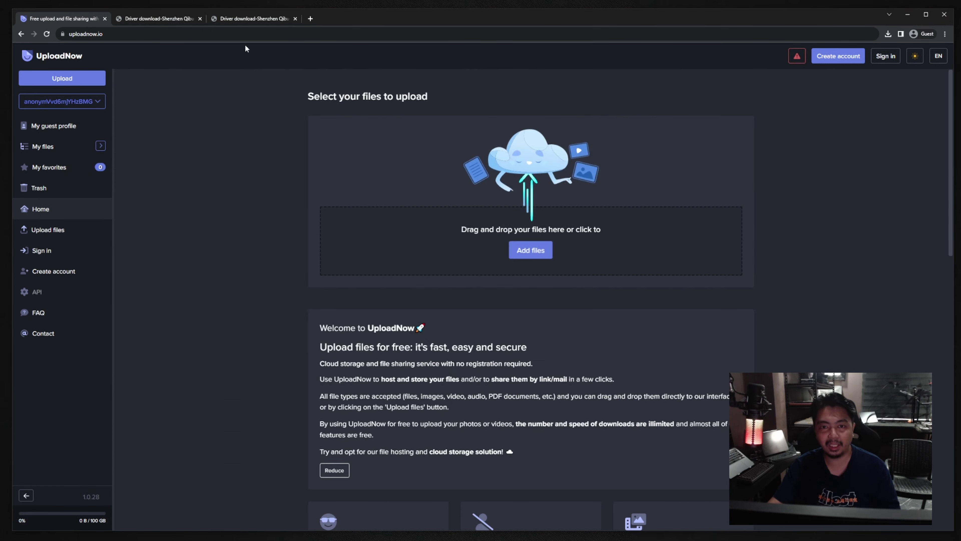
click(247, 21)
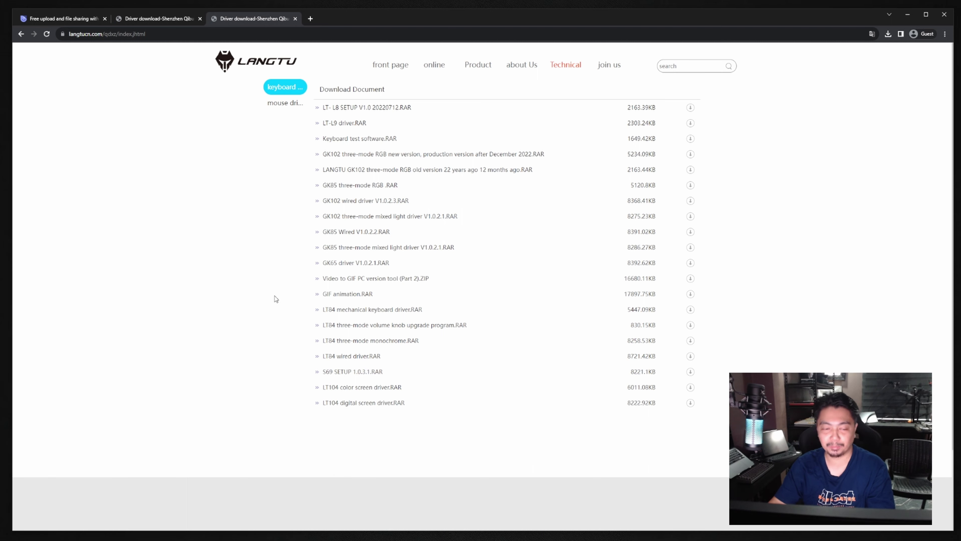
- Compress all files in the langtu lt84 downloads folder into langtu lt84.zip with 7-Zip and select the new archive
key(alt+Tab)
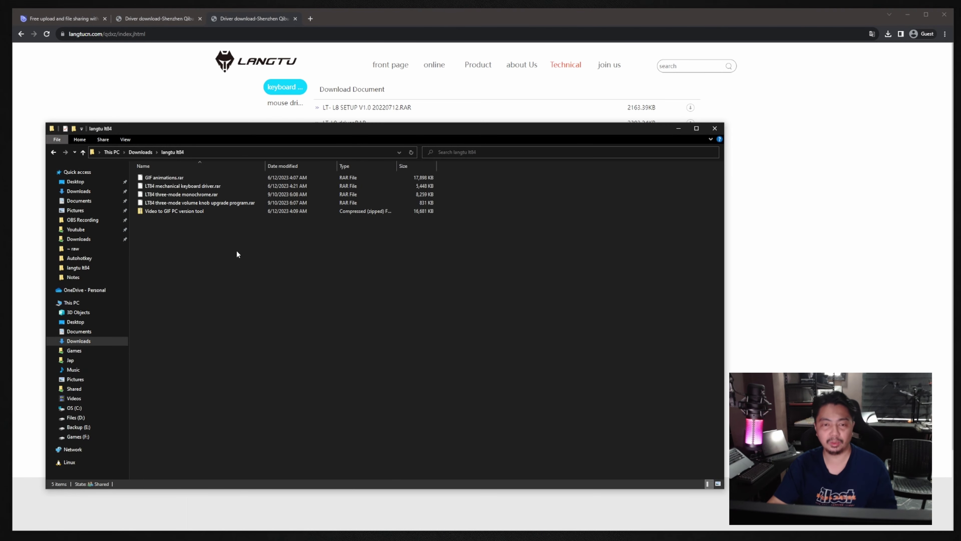
key(ctrl+a)
right_click(207, 211)
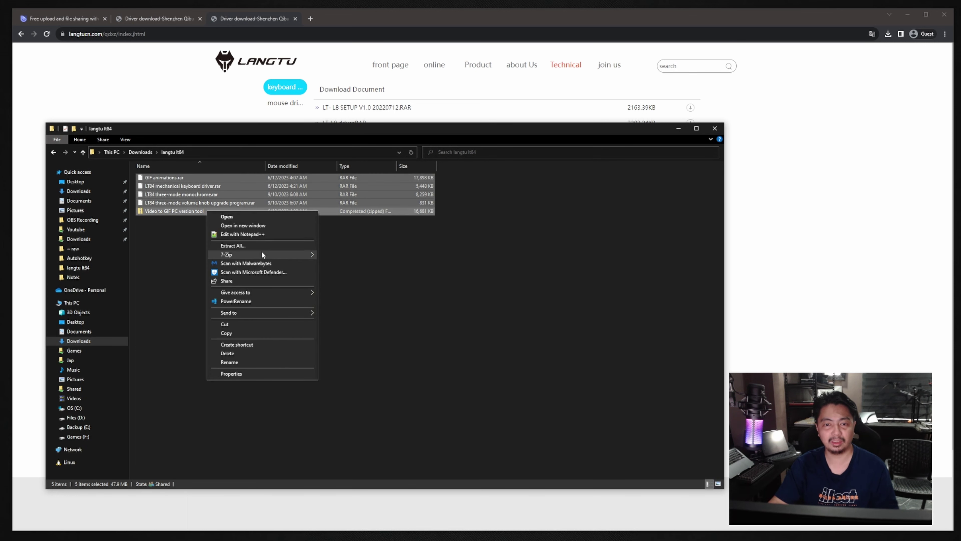
mouse_move(262, 251)
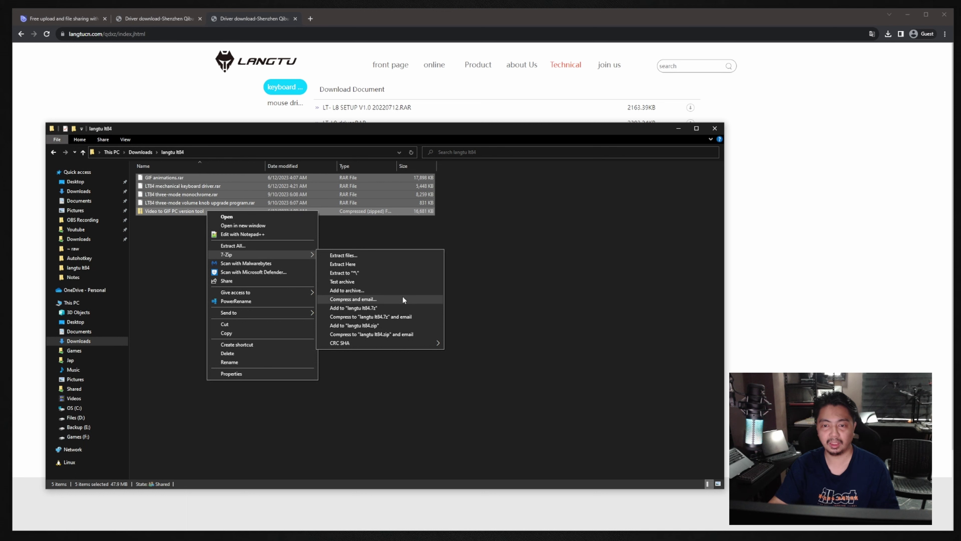
click(403, 325)
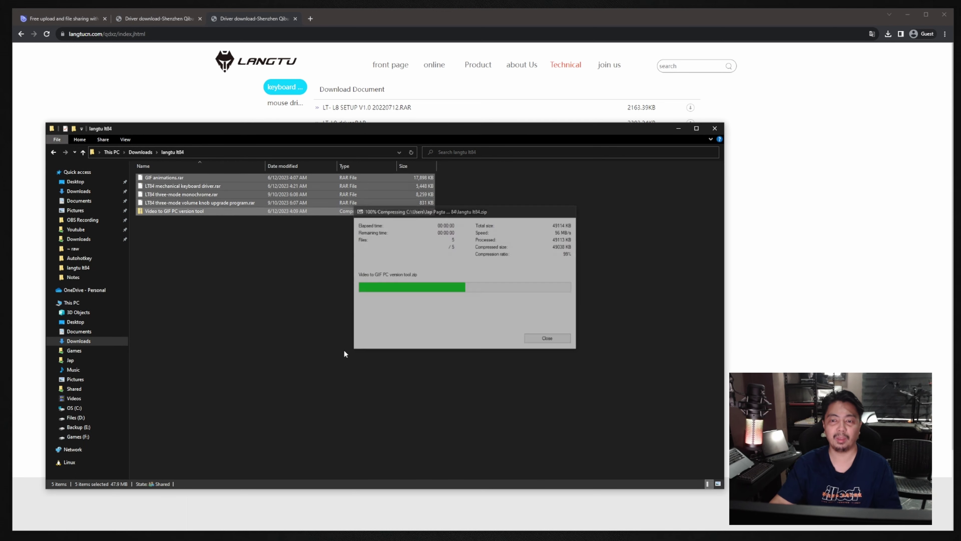
click(258, 309)
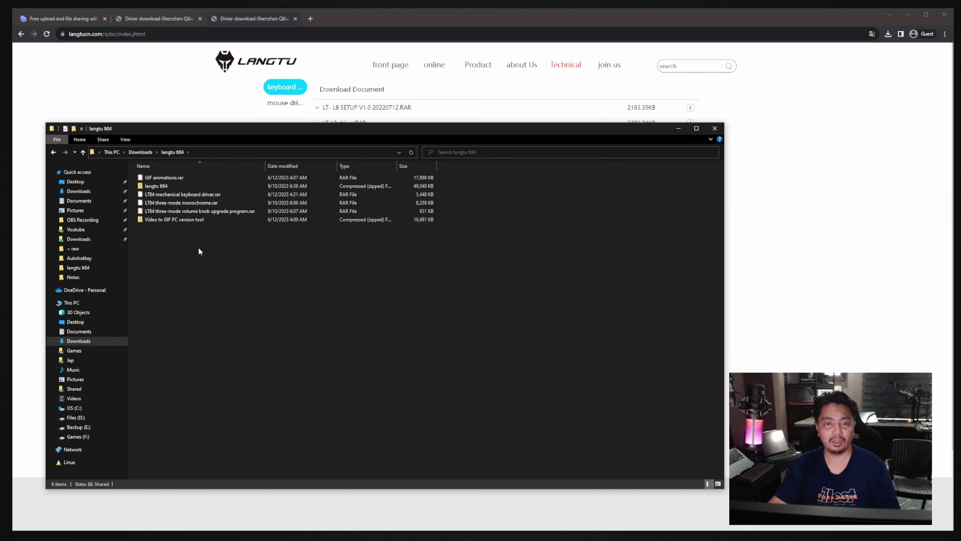
click(194, 186)
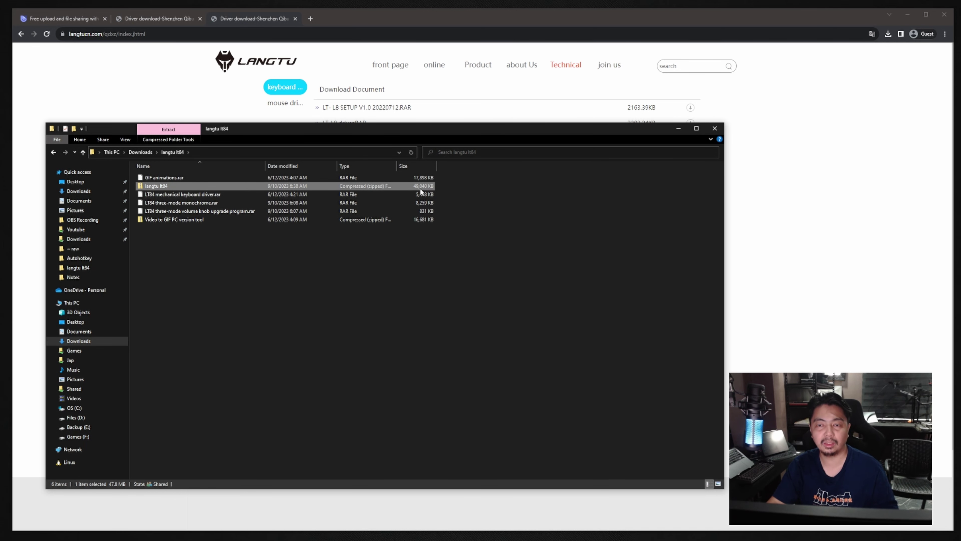
- Switch to the UploadNow page and add langtu lt84.zip from the langtu lt84 downloads folder to its upload area
click(85, 78)
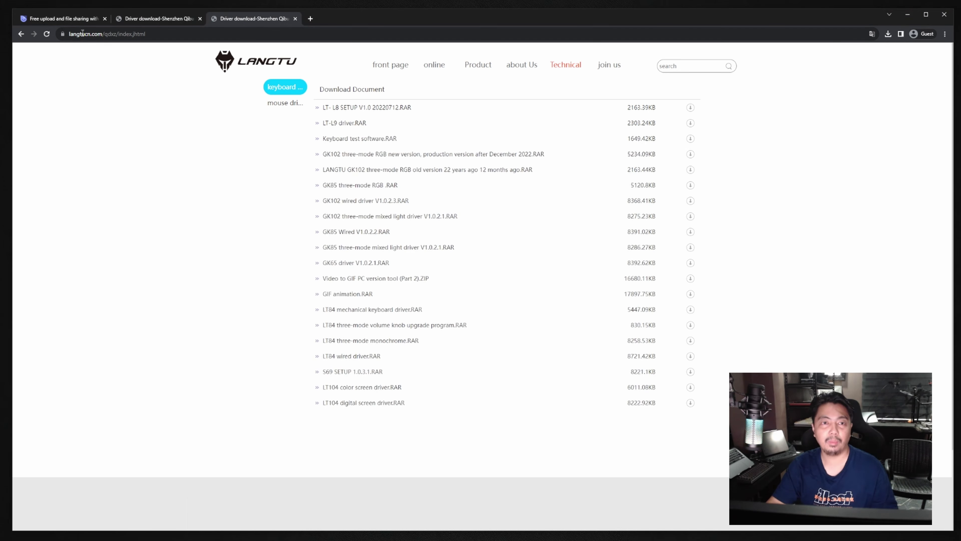
click(80, 21)
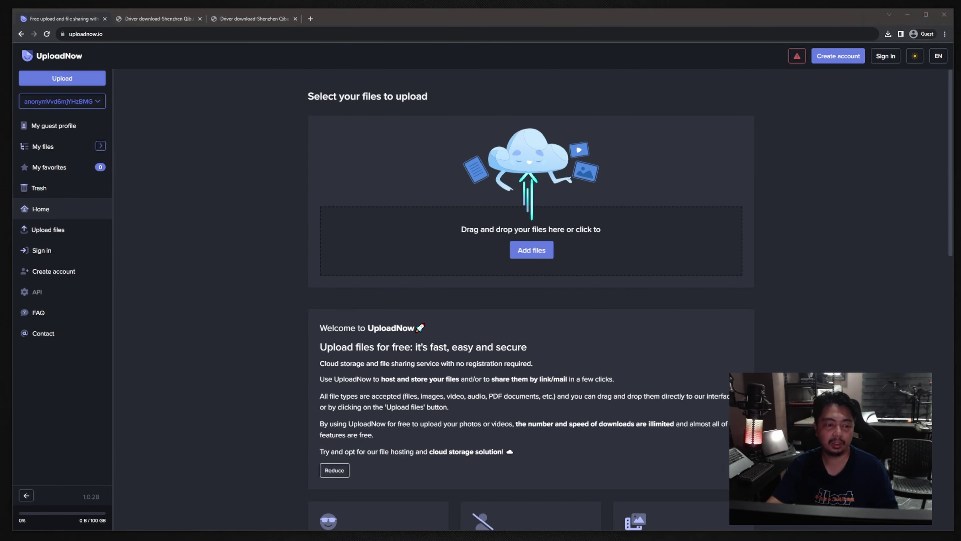
key(alt+Tab)
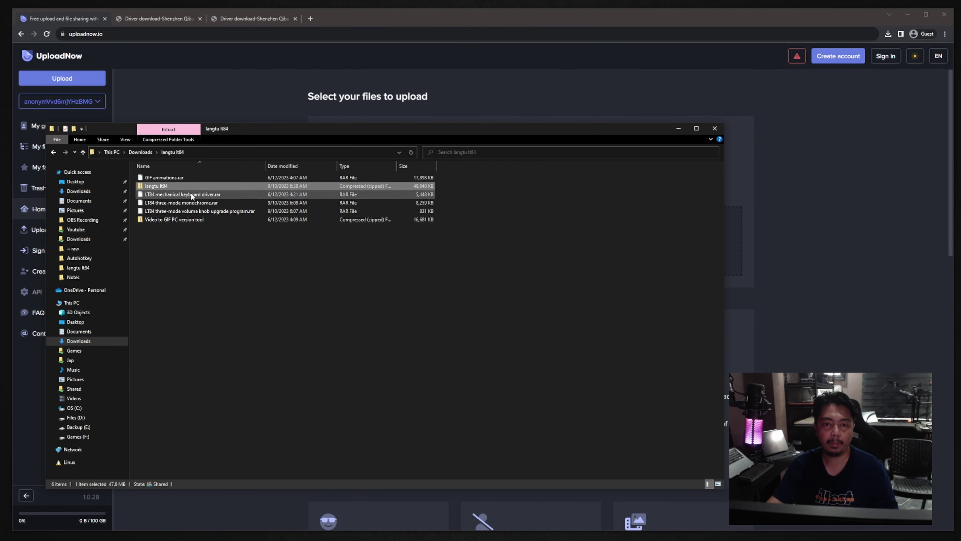
drag(193, 186, 760, 254)
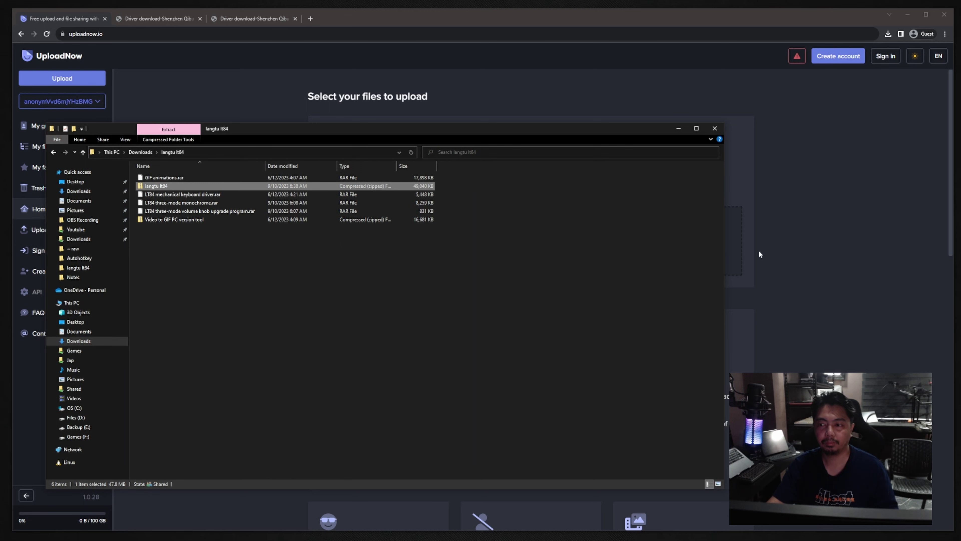
click(671, 131)
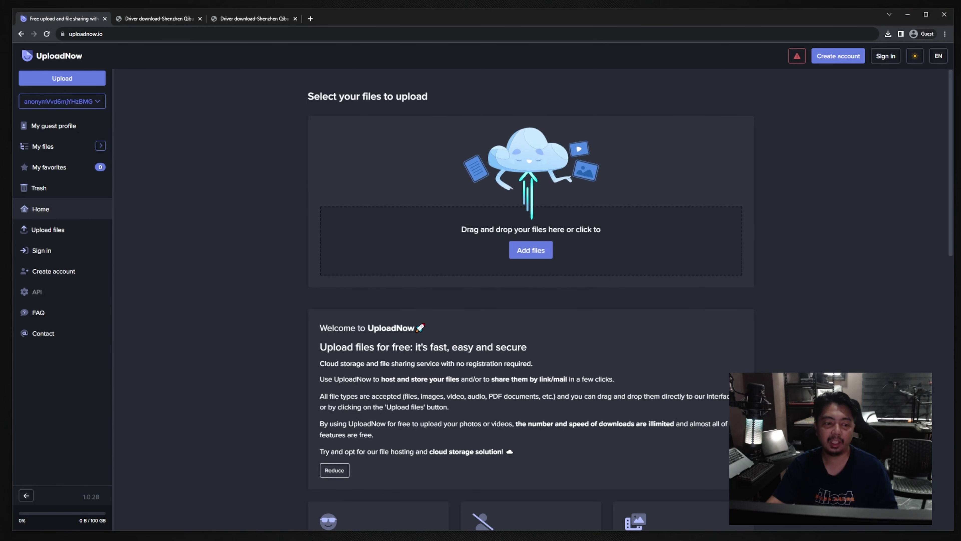
key(alt+Tab)
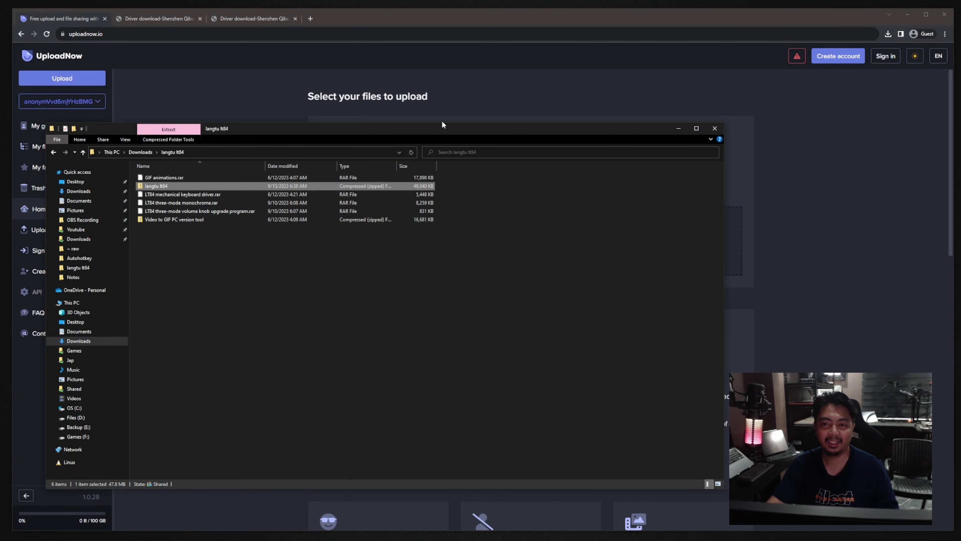
drag(442, 125, 419, 253)
drag(255, 315, 581, 232)
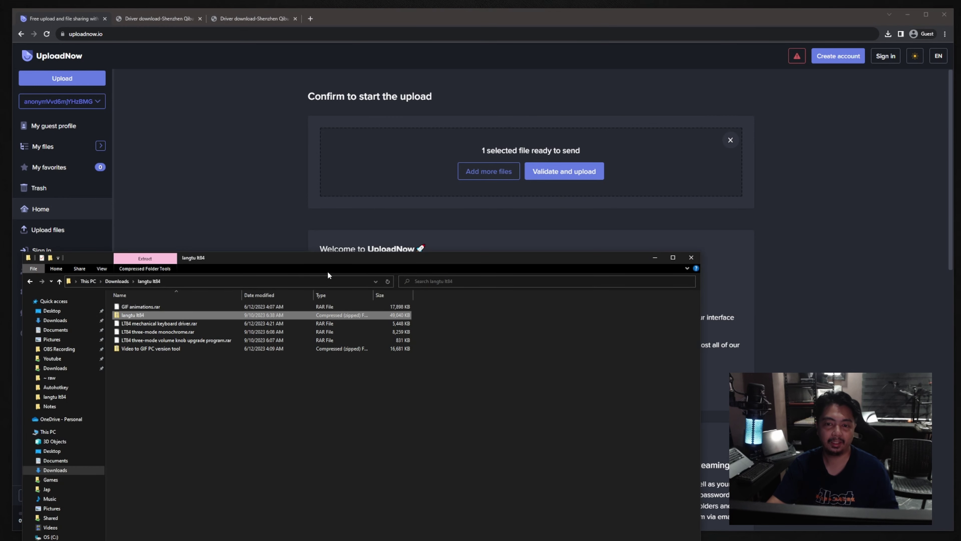
- Move the folder window out of the way and start the upload of the selected archive
drag(329, 261, 357, 116)
click(792, 177)
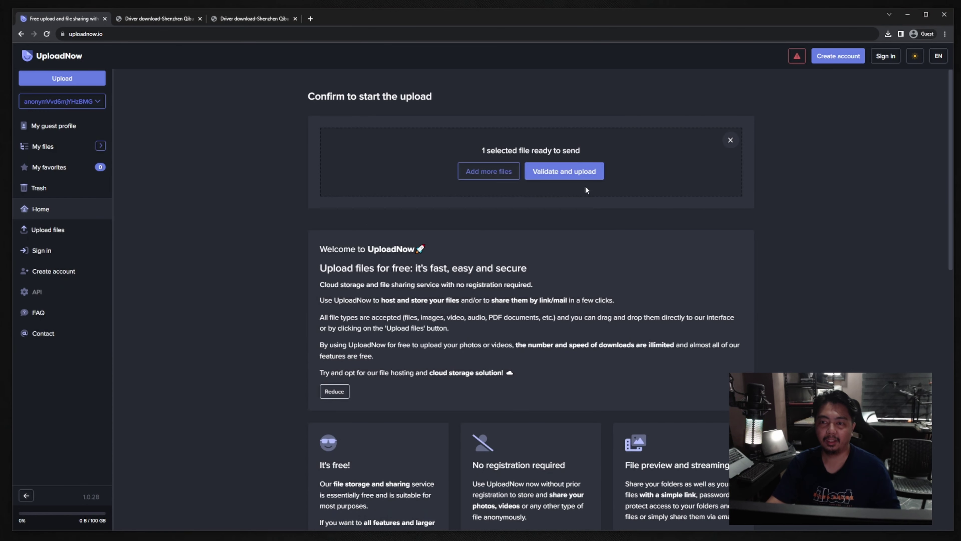
click(585, 175)
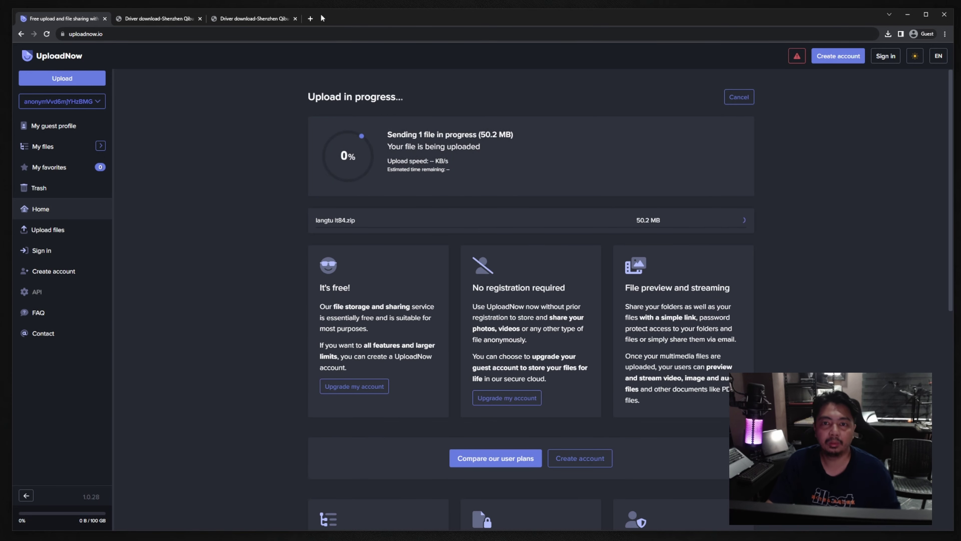
- Open speedtest.net in a new browser tab
click(310, 18)
text(speed)
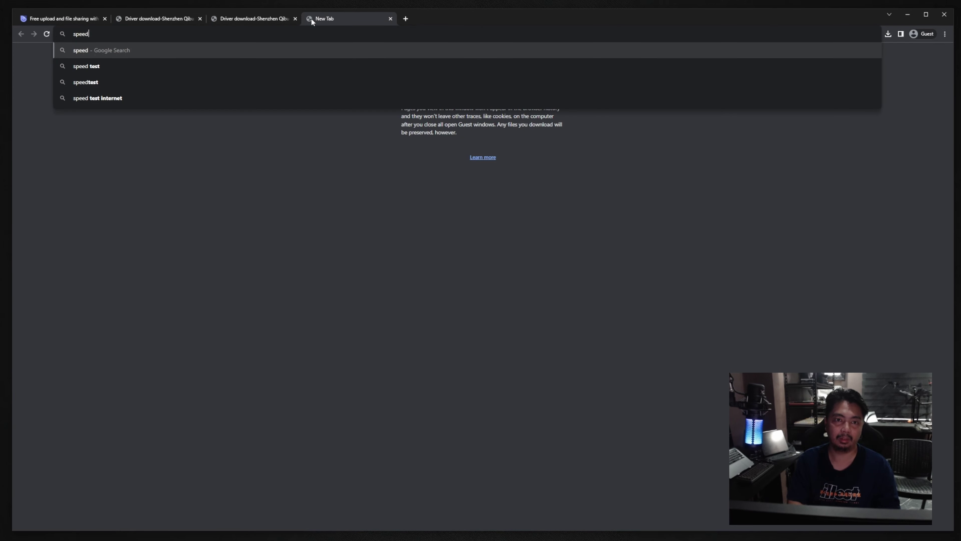
text(test.net)
key(Return)
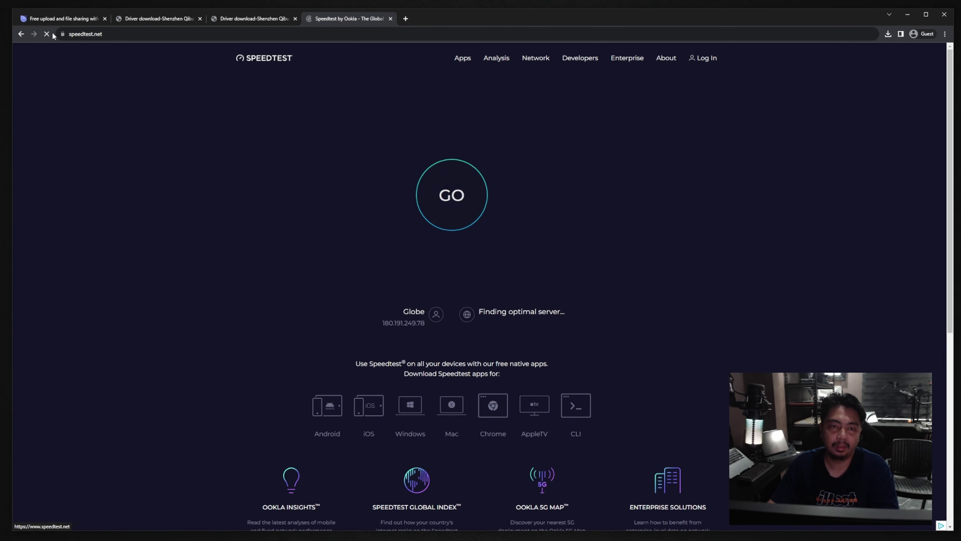
- Copy the share link of the uploaded folder from UploadNow and open it in a new tab
click(52, 19)
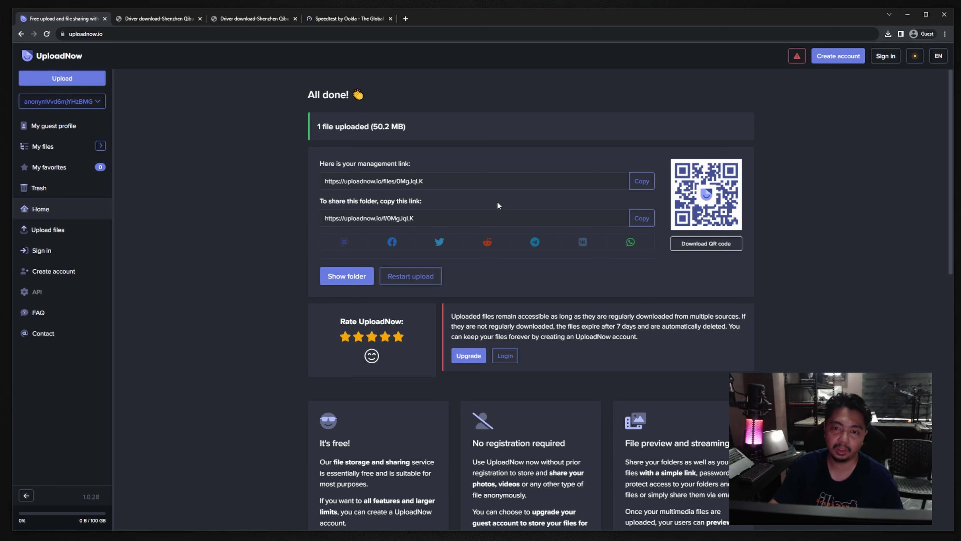
click(642, 219)
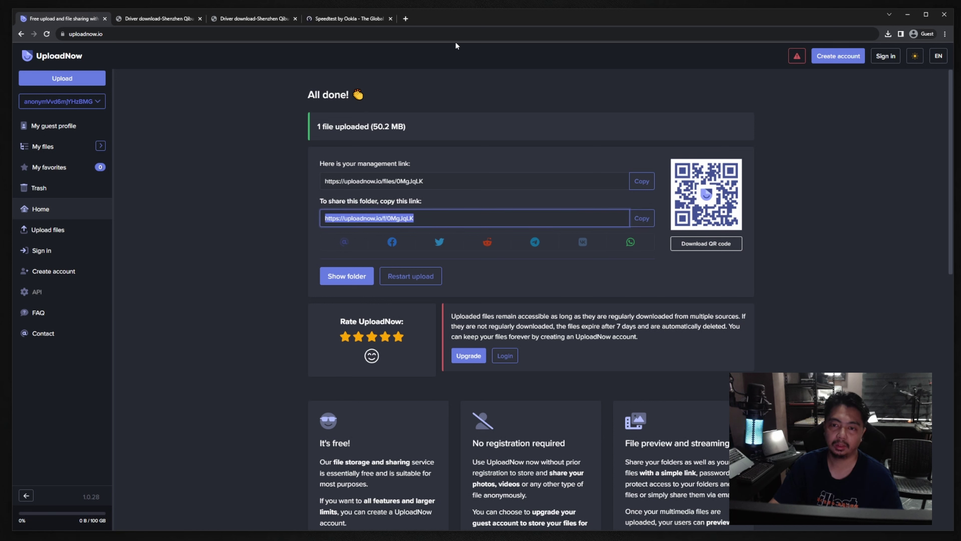
click(406, 19)
key(ctrl+v)
key(Return)
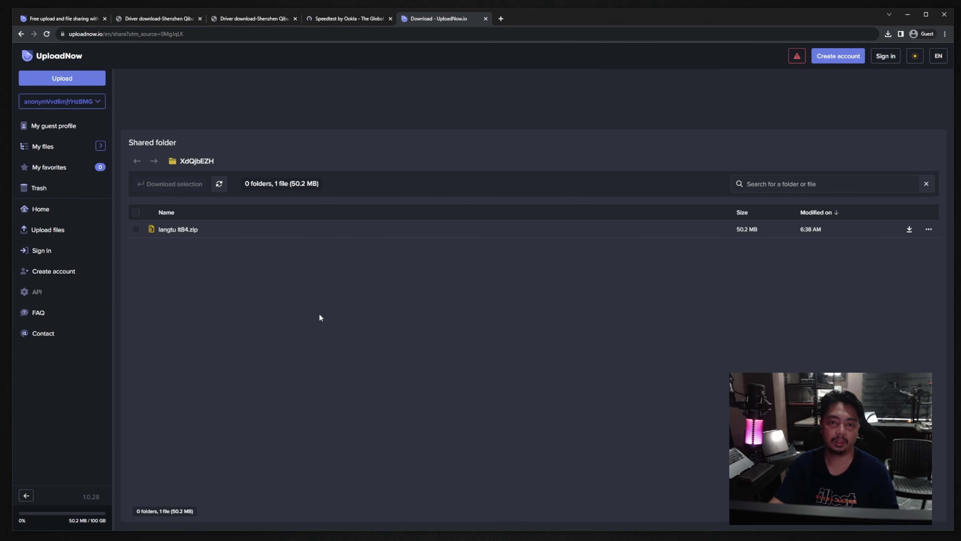
- Check the Speedtest page, copy the management link from UploadNow and open it in a new tab
click(336, 21)
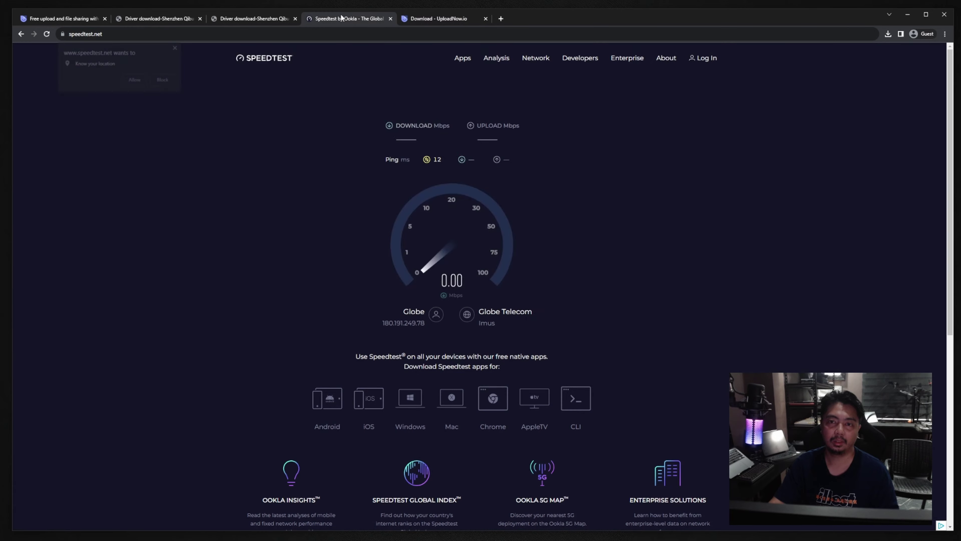
click(63, 19)
click(652, 181)
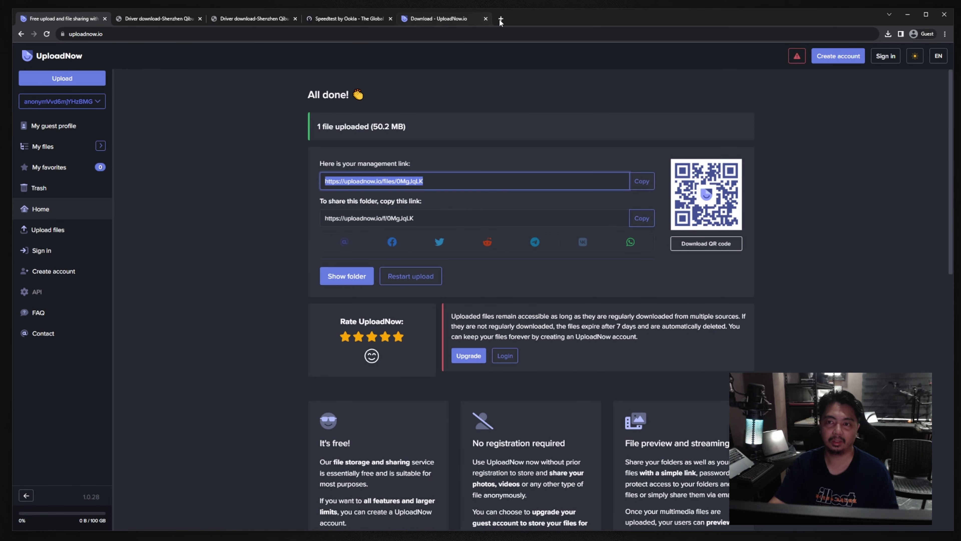
click(501, 18)
key(ctrl+v)
key(Return)
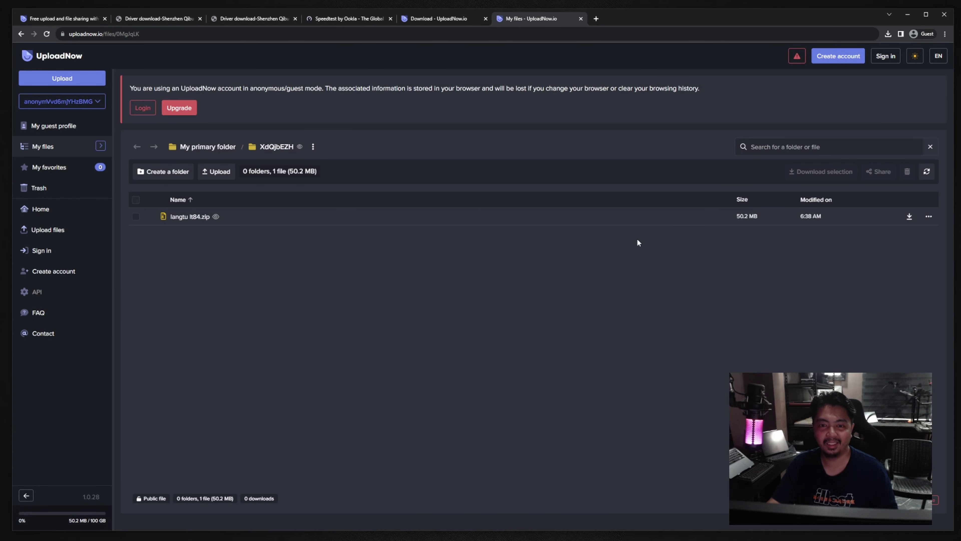
- Compare the UploadNow management page with the shared folder page, and close both tabs
click(136, 217)
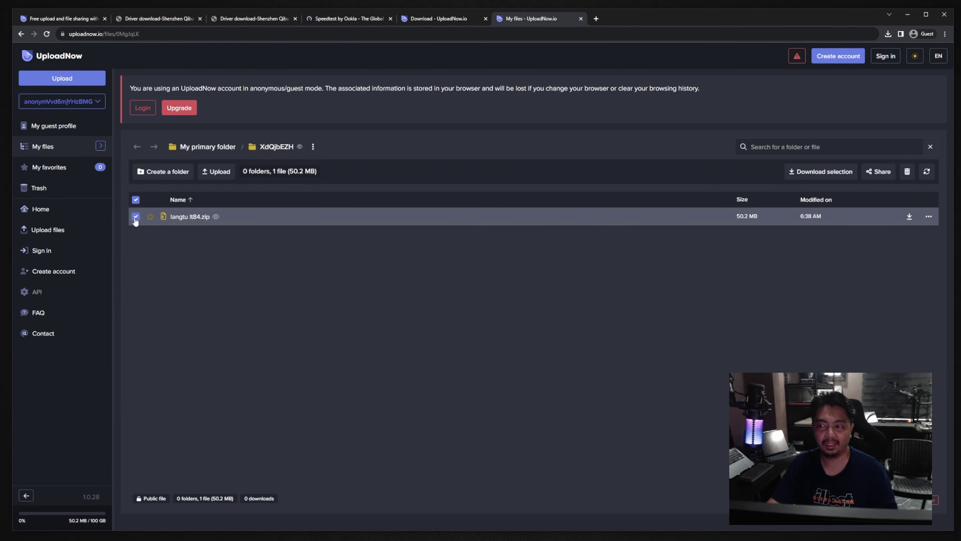
click(136, 216)
click(446, 19)
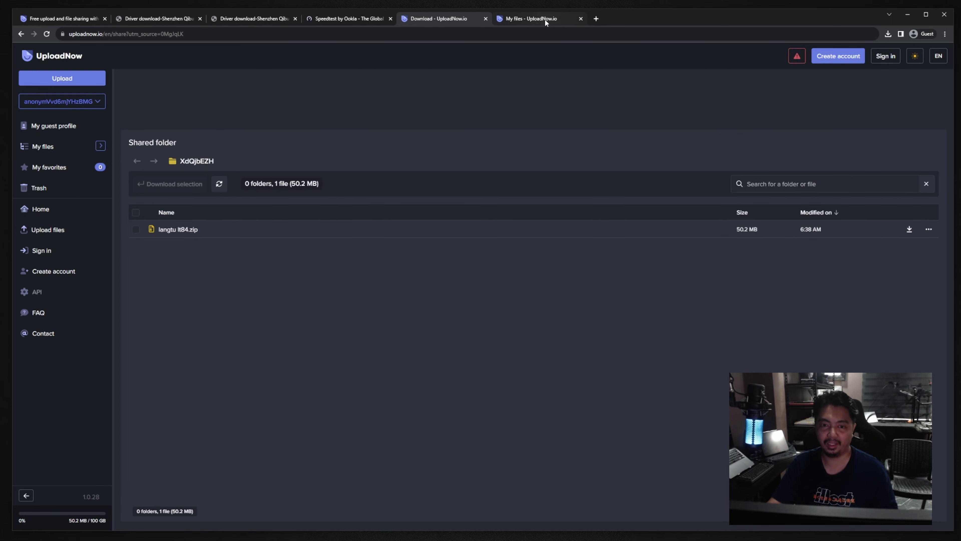
click(545, 19)
click(451, 19)
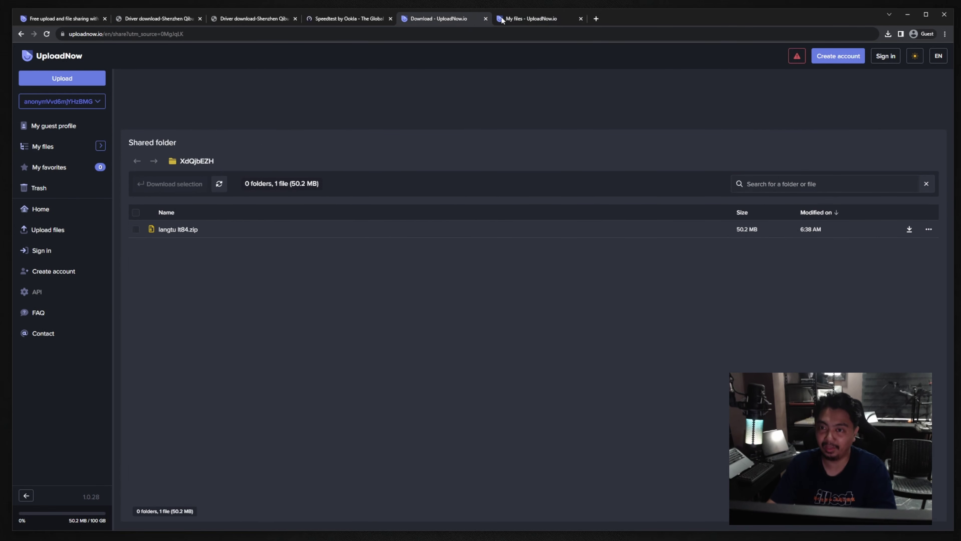
click(485, 18)
click(485, 19)
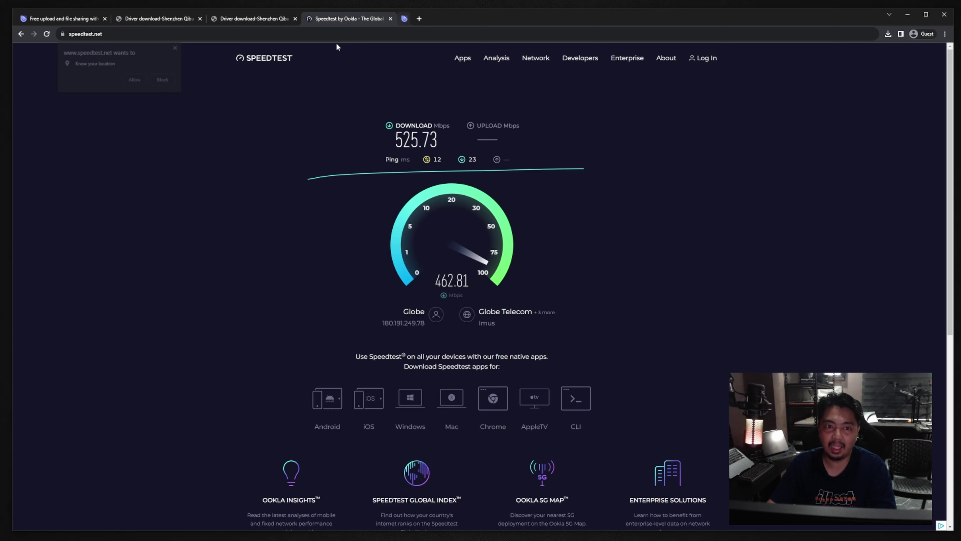
- Check the speed test, close its tab, and review the UploadNow links and the driver download page
click(65, 19)
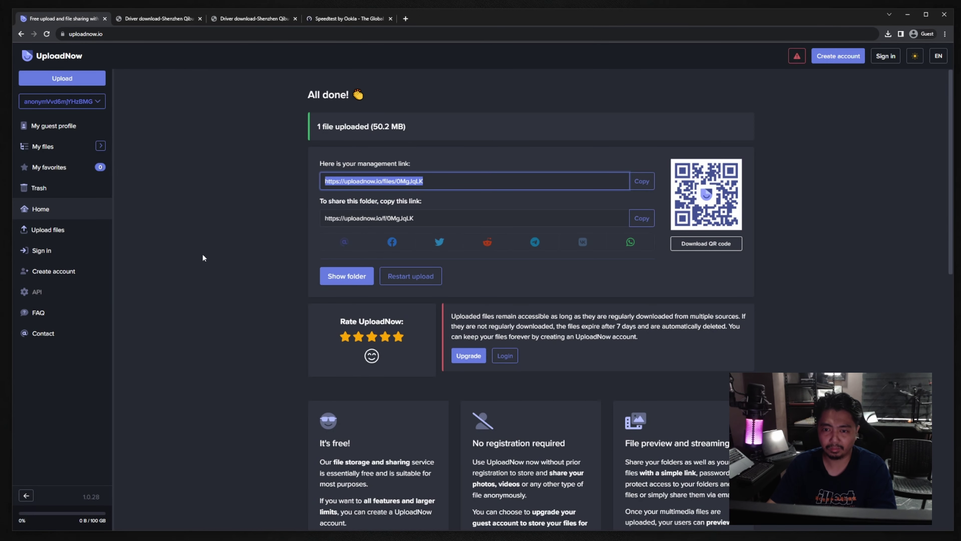
click(311, 216)
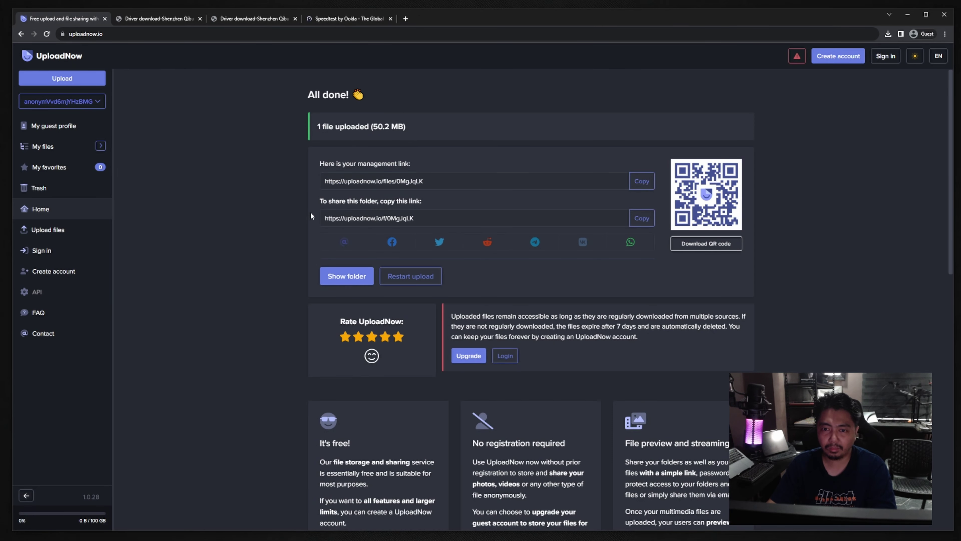
click(328, 19)
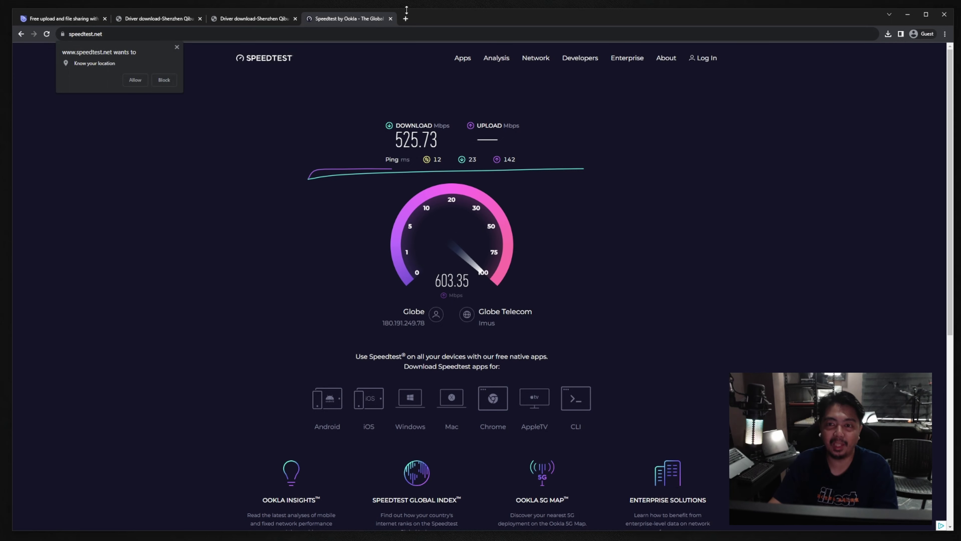
click(390, 19)
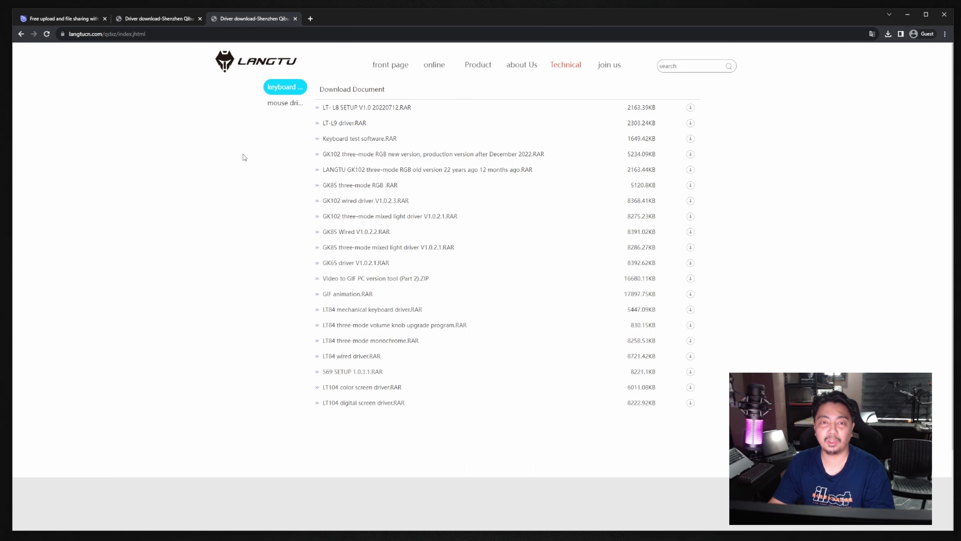
key(ctrl+1)
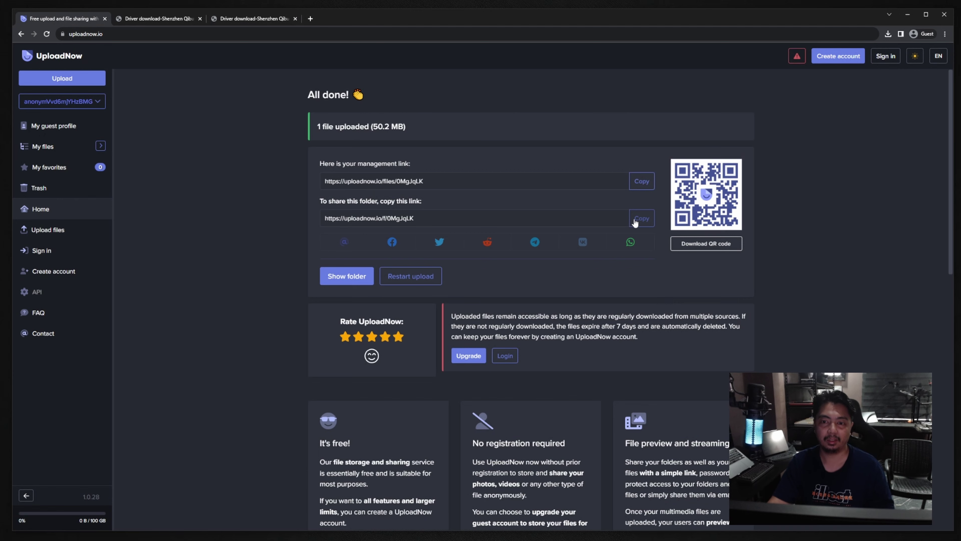
key(ctrl+3)
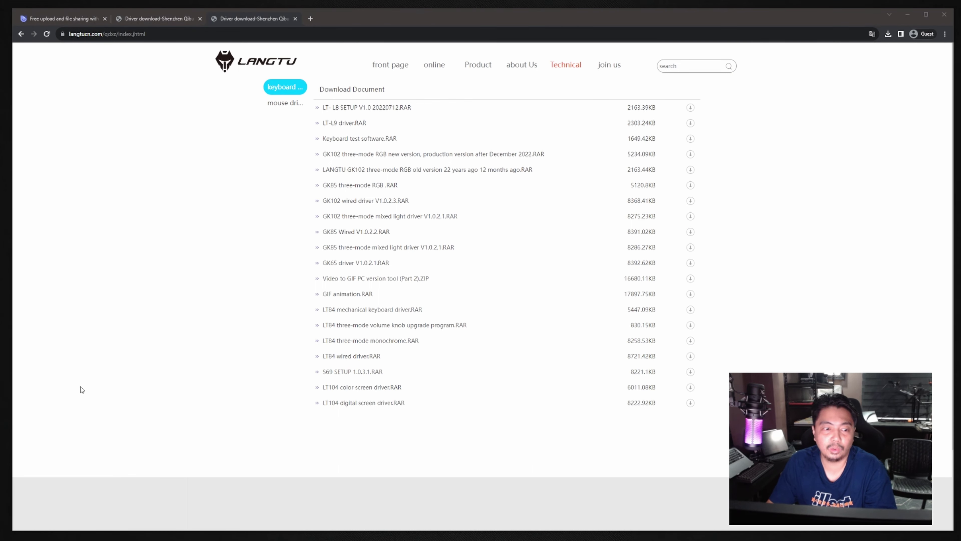
- Extract GIF animations.rar into its own GIF animations folder with 7-Zip and open the extracted GIF subfolder
key(alt+Tab)
click(208, 344)
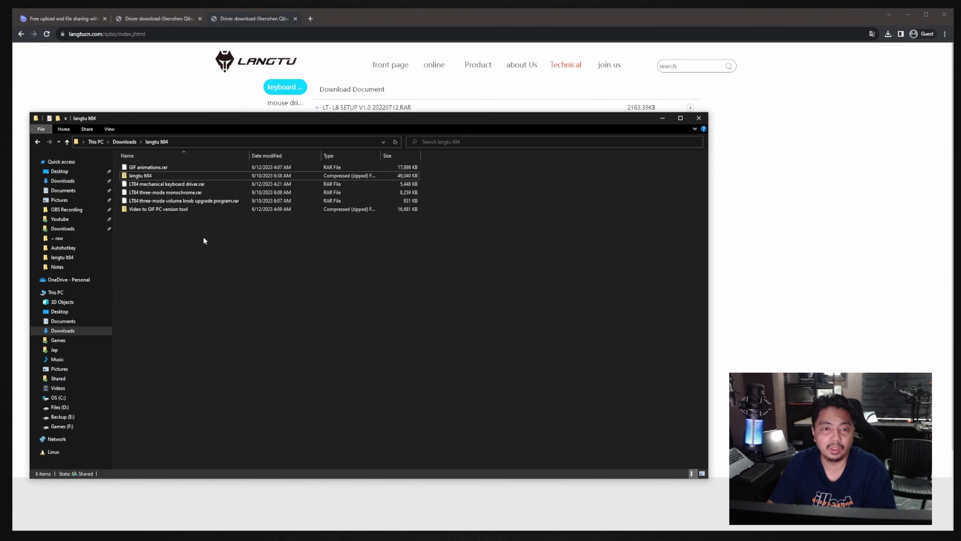
click(170, 169)
right_click(170, 169)
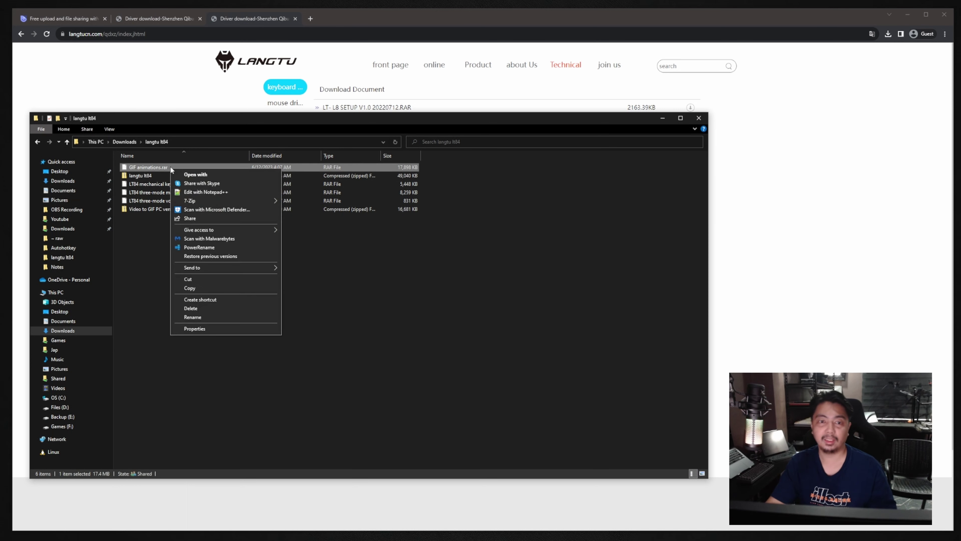
mouse_move(214, 203)
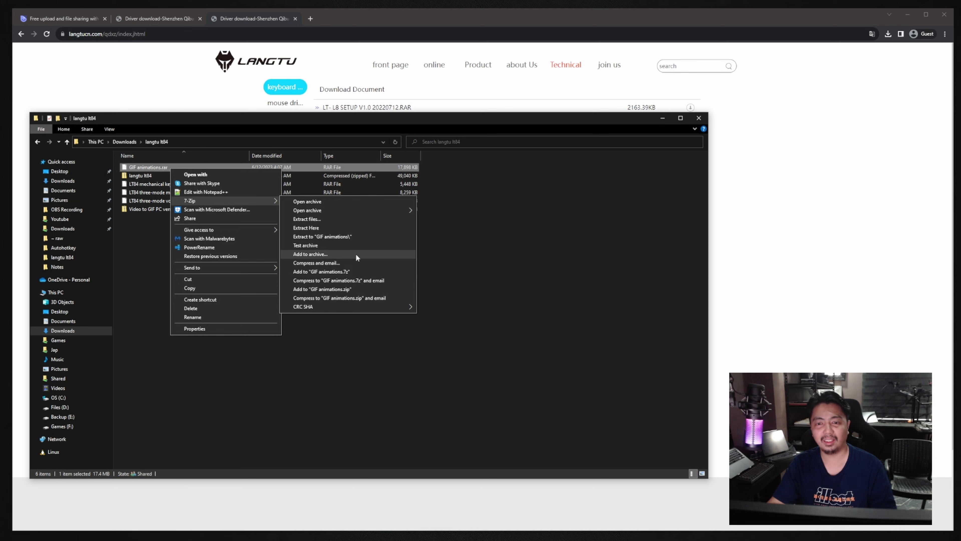
click(359, 235)
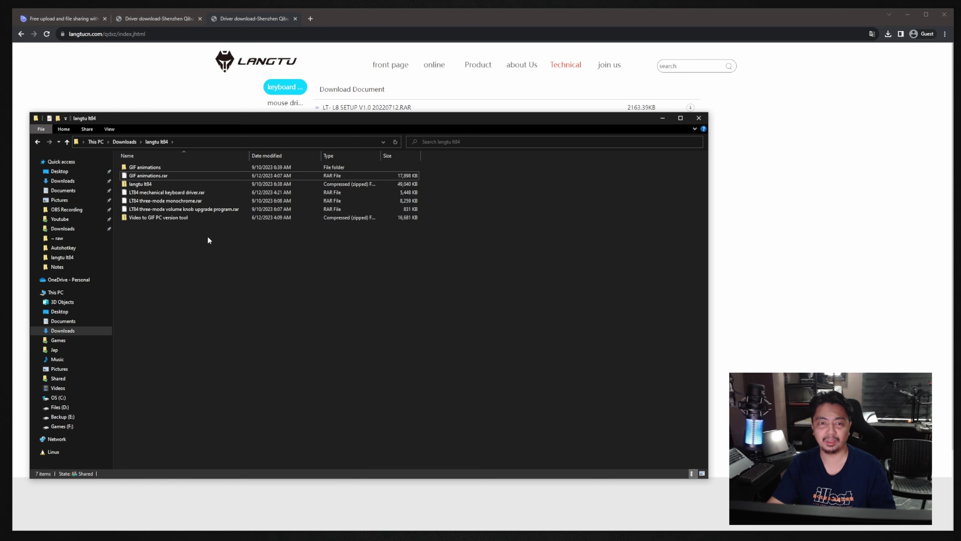
double_click(185, 167)
double_click(149, 171)
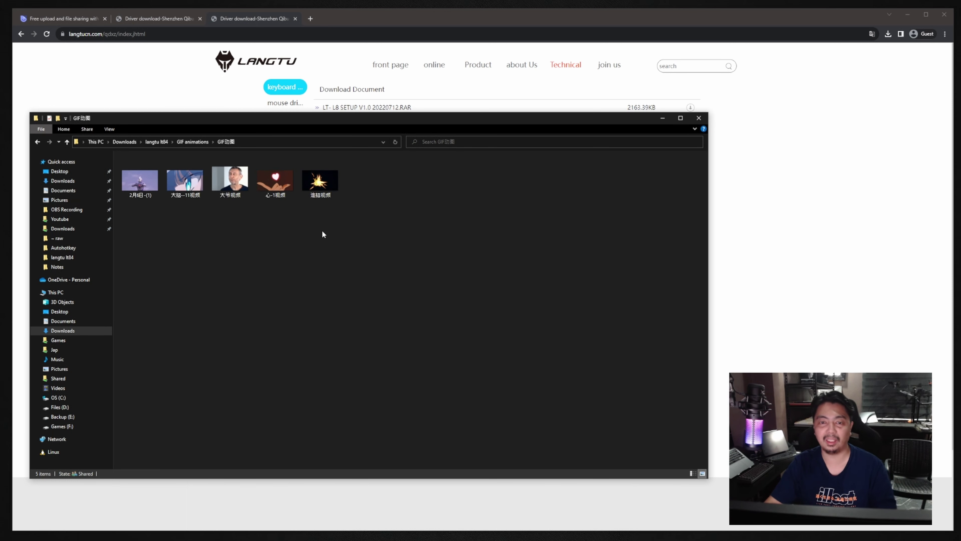
- Return to the langtu lt84 folder and permanently delete the extracted GIF animations folder
key(alt+Up)
key(alt+Up)
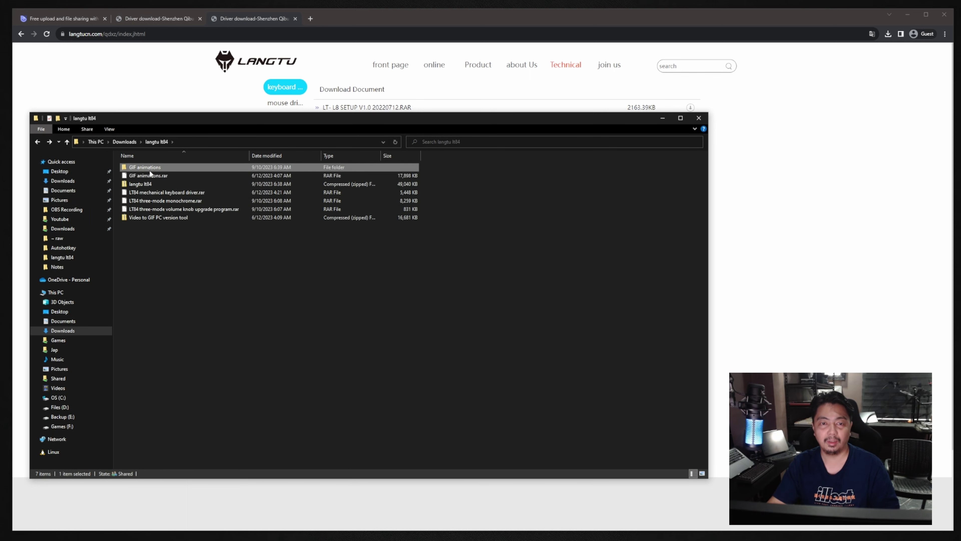
key(shift+Delete)
key(Return)
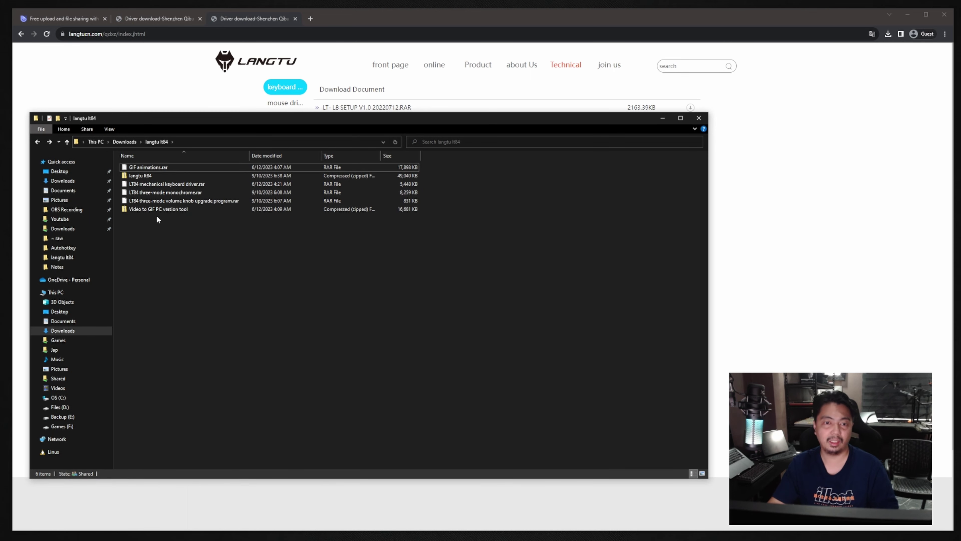
- Extract LT84 mechanical keyboard driver.rar into its own folder with 7-Zip, check the folder's contents, and return to langtu lt84
right_click(196, 184)
mouse_move(246, 216)
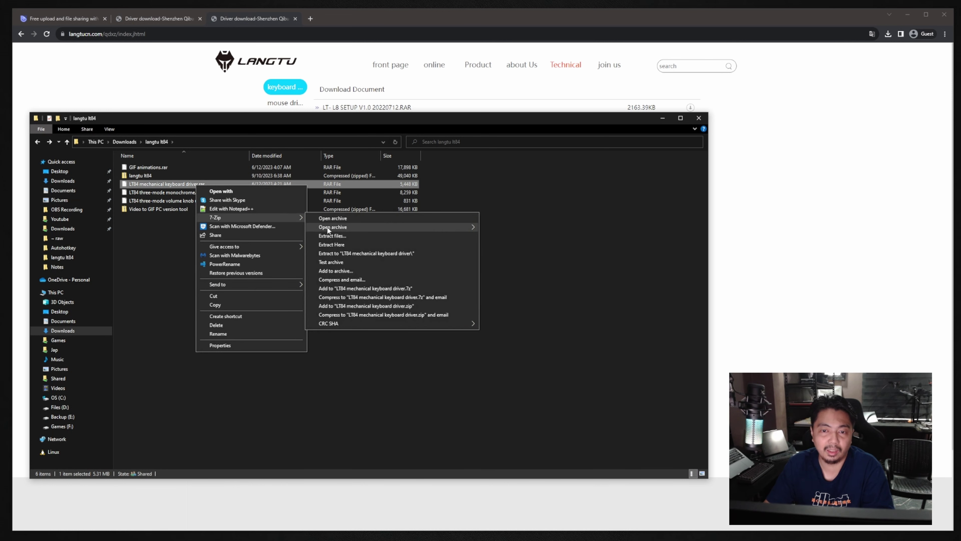
click(351, 251)
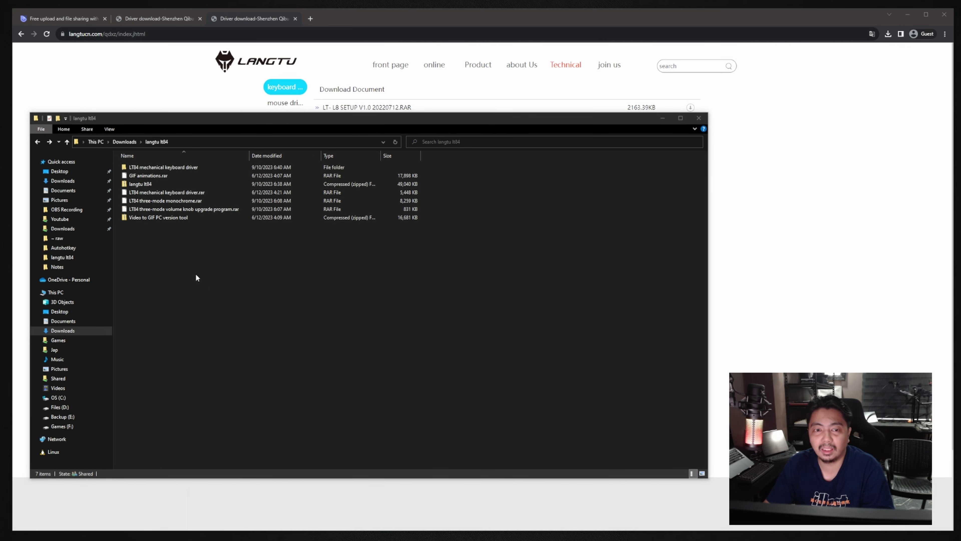
click(168, 169)
double_click(168, 169)
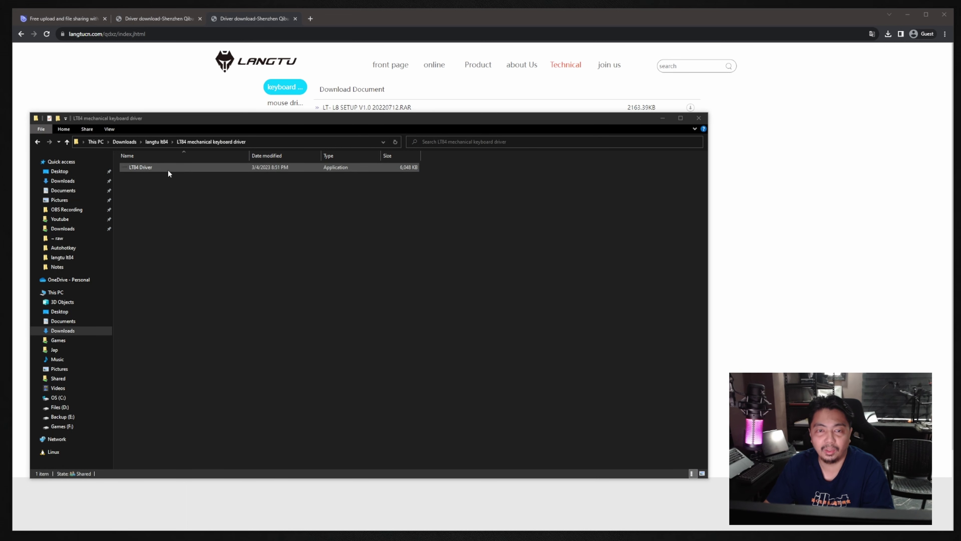
key(BackSpace)
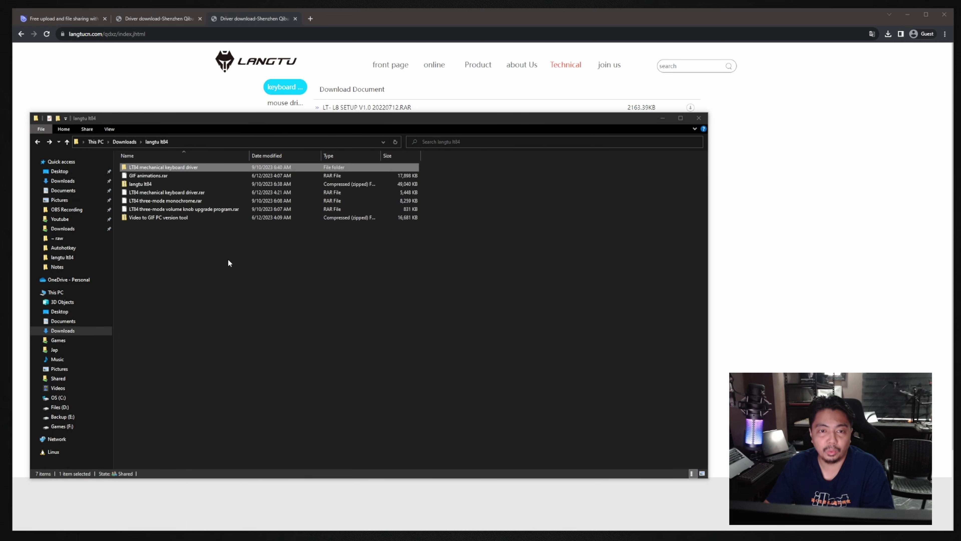
- Extract LT84 three-mode volume knob upgrade program.rar into its own folder with 7-Zip and open that folder
click(199, 211)
right_click(197, 209)
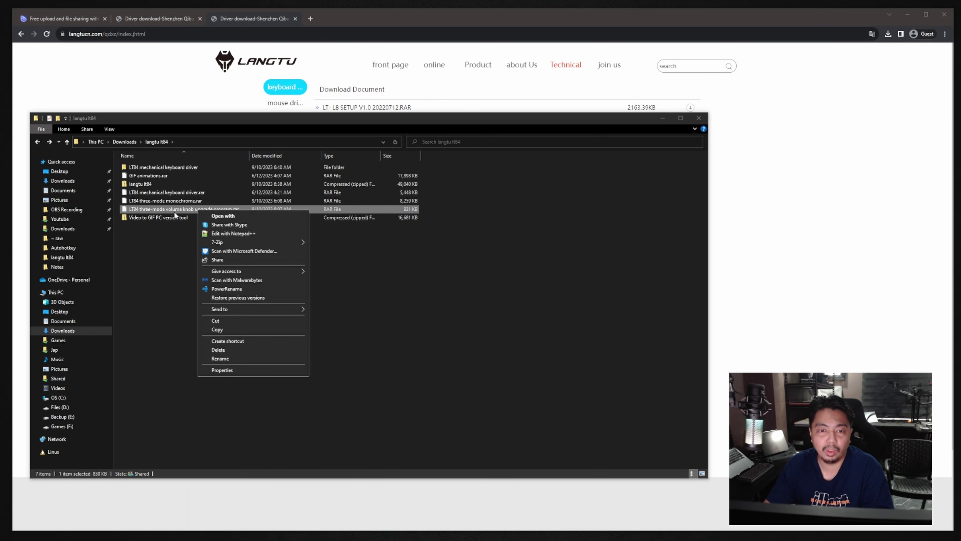
mouse_move(253, 243)
click(365, 278)
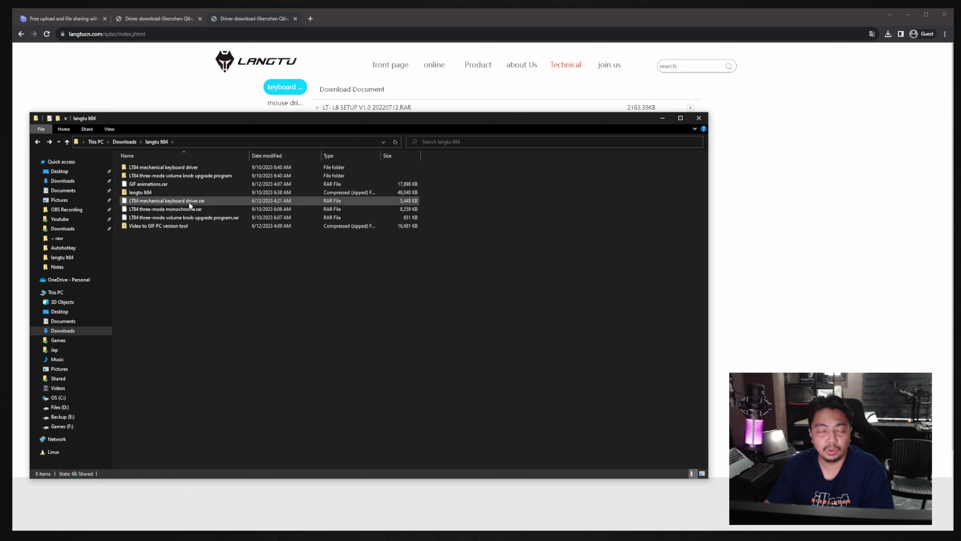
double_click(198, 175)
- Launch the extracted volume knob upgrade application, run the HFD ISP upgrade, and close the tool
double_click(166, 167)
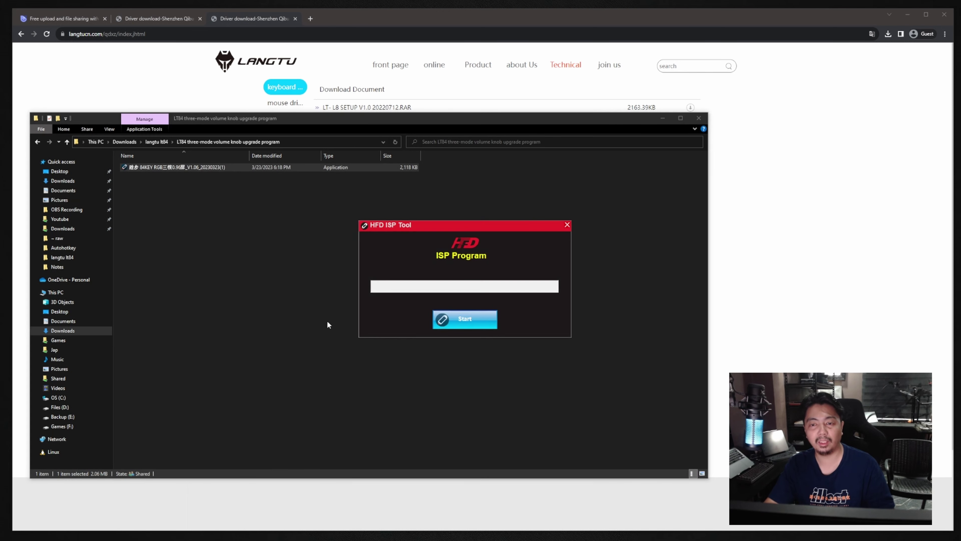
click(475, 323)
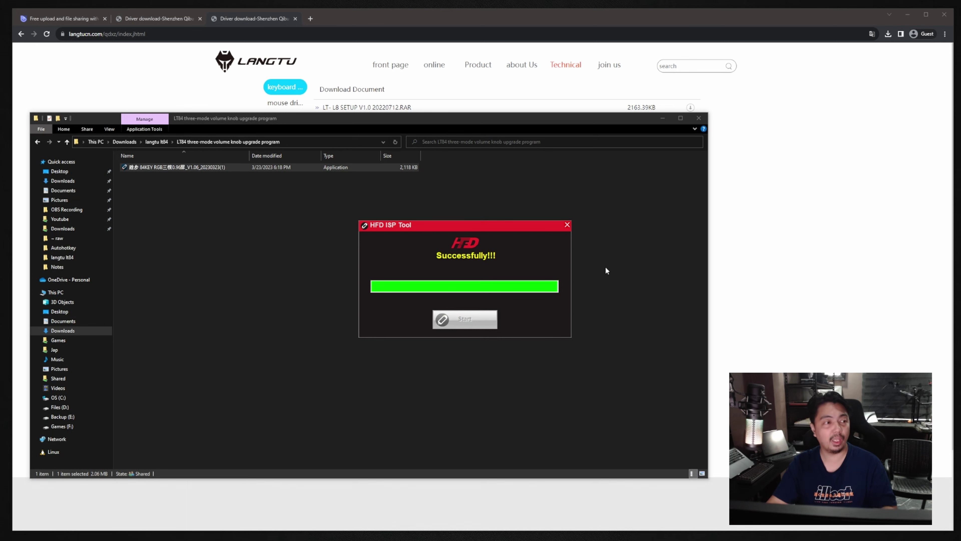
click(567, 225)
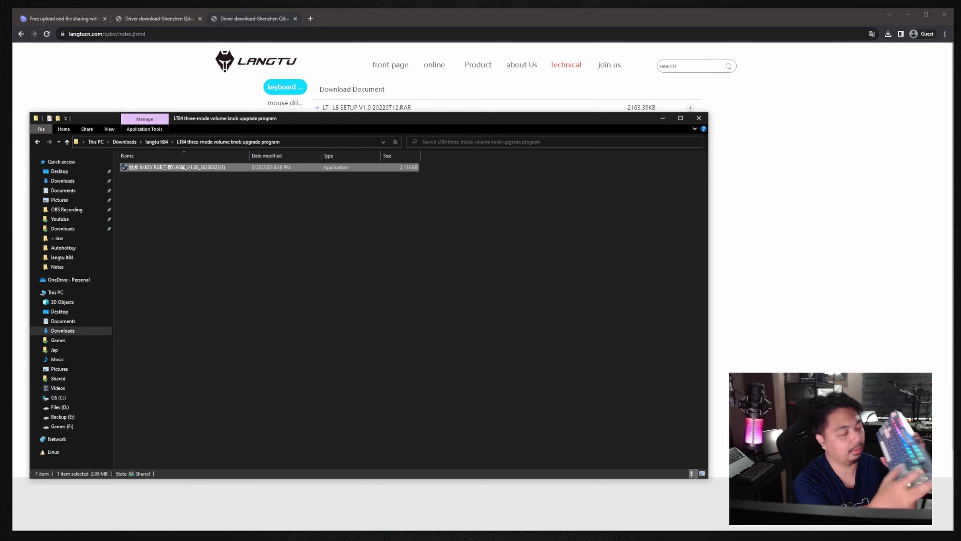
right_click(125, 168)
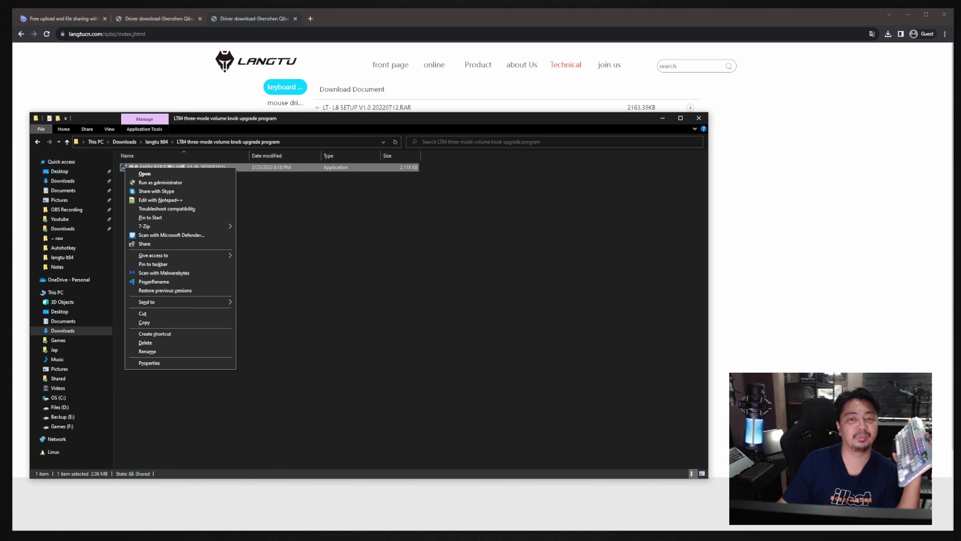
click(388, 299)
click(146, 88)
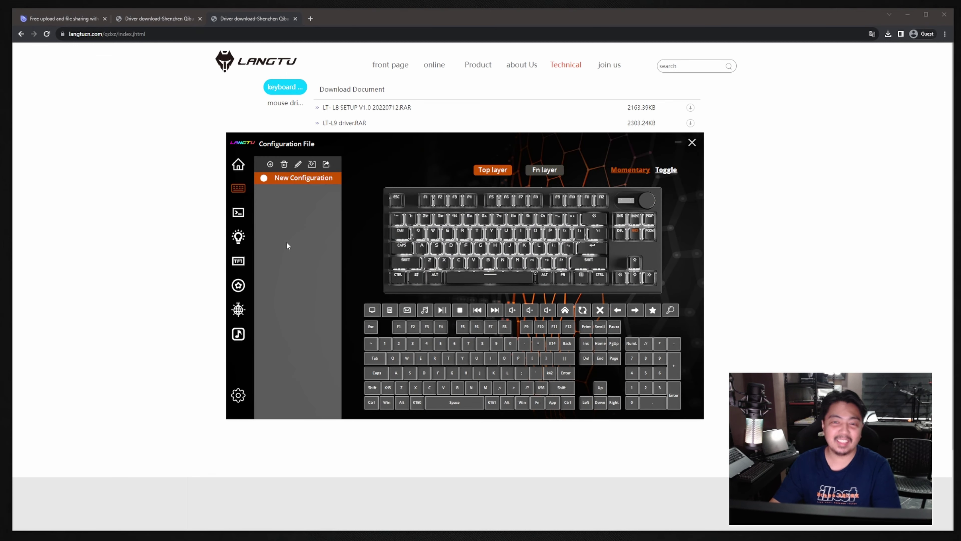
- Review the LANGTU driver's home, custom key and LED screen pages, and select the first animation in the LED screen preview
mouse_move(394, 137)
mouse_down()
mouse_move(357, 134)
mouse_move(383, 127)
mouse_up()
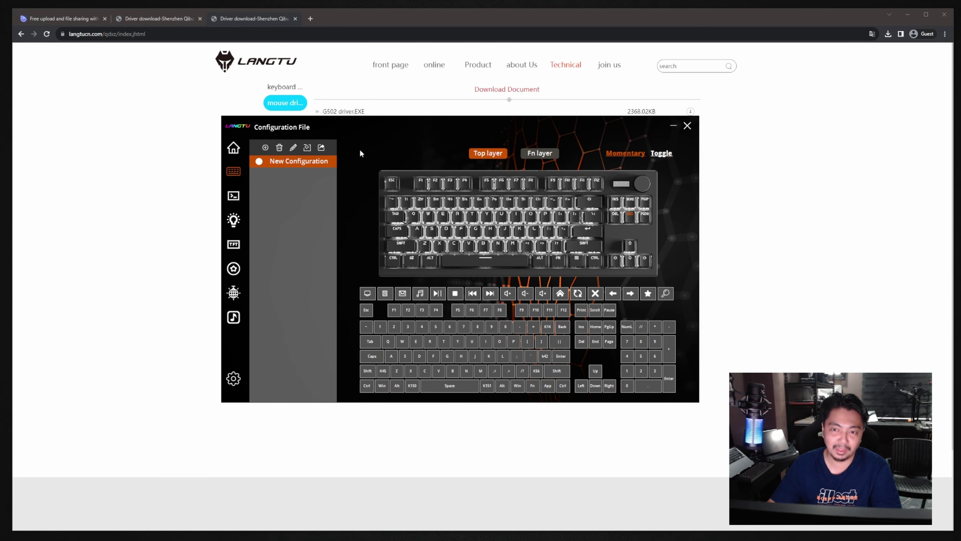
drag(382, 131, 377, 149)
click(228, 166)
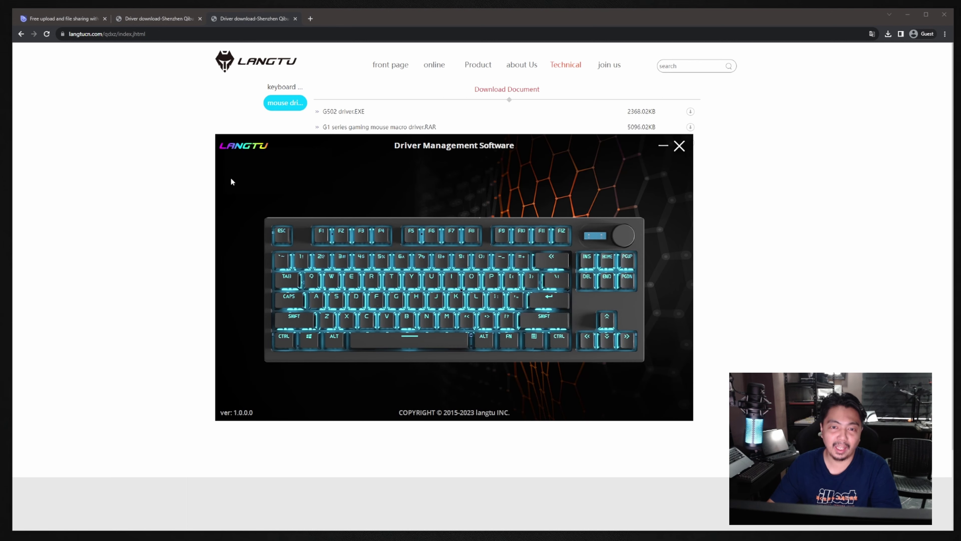
click(345, 218)
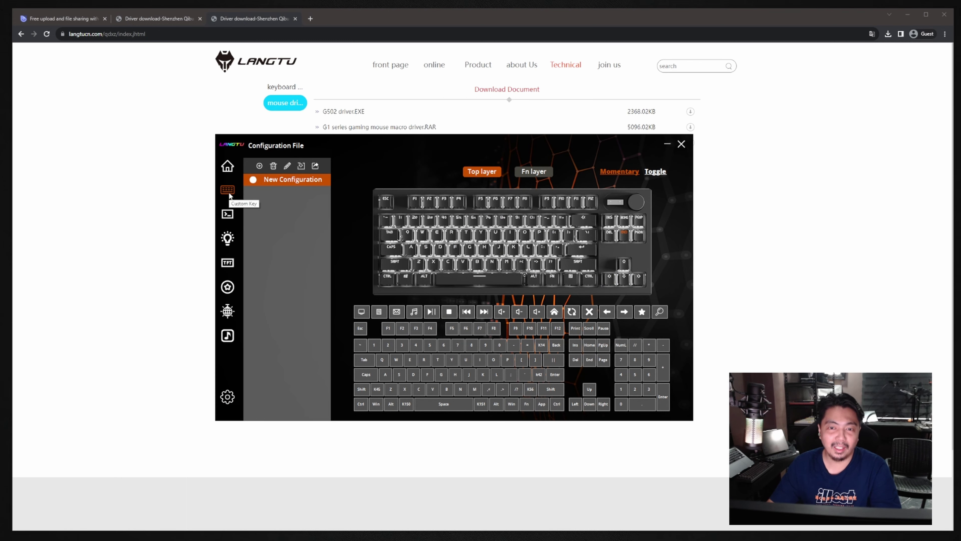
click(229, 265)
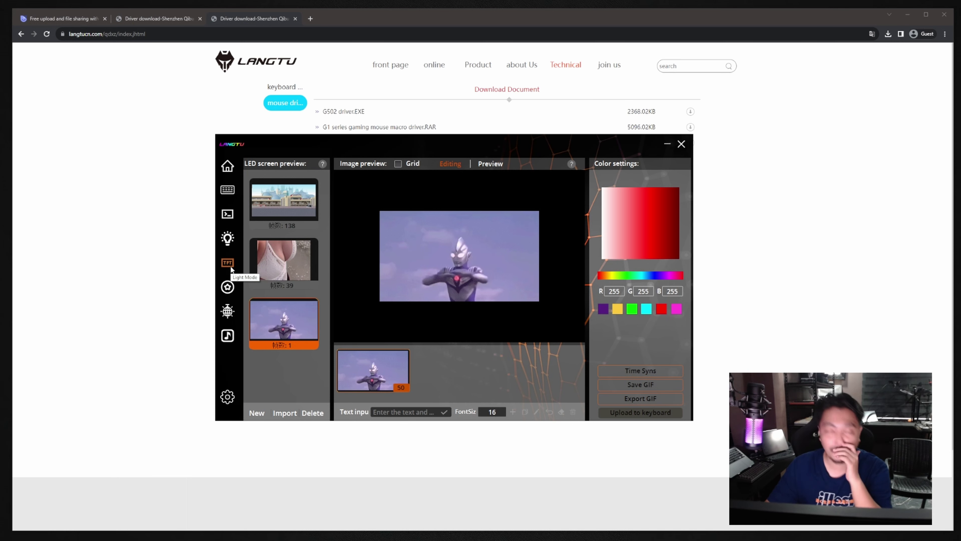
click(314, 200)
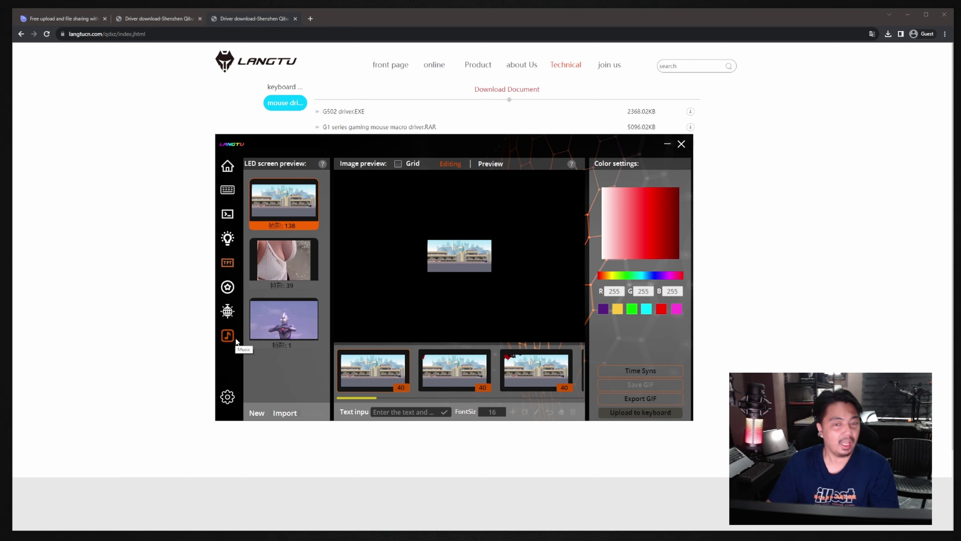
- Show the Macro Manager and place an empty Notepad window beside the LANGTU driver
click(228, 214)
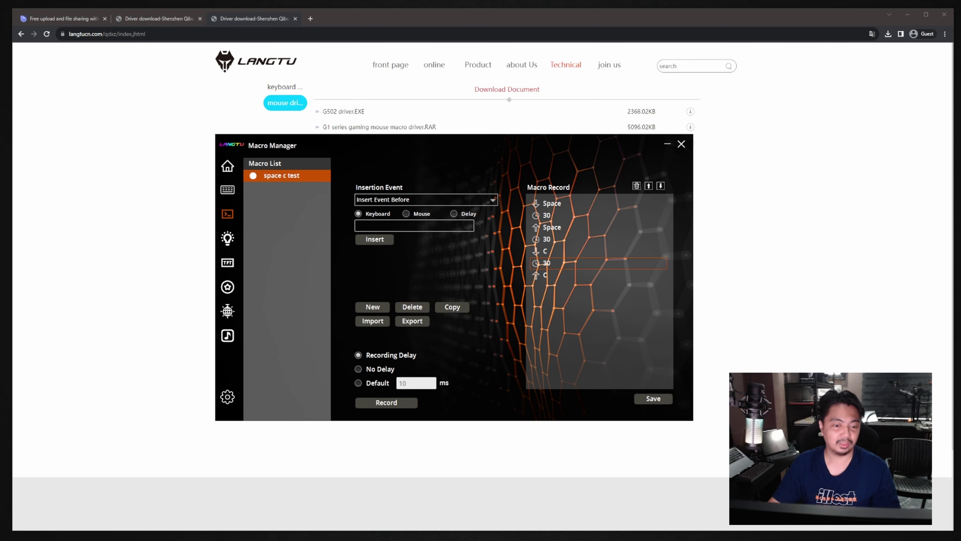
click(56, 528)
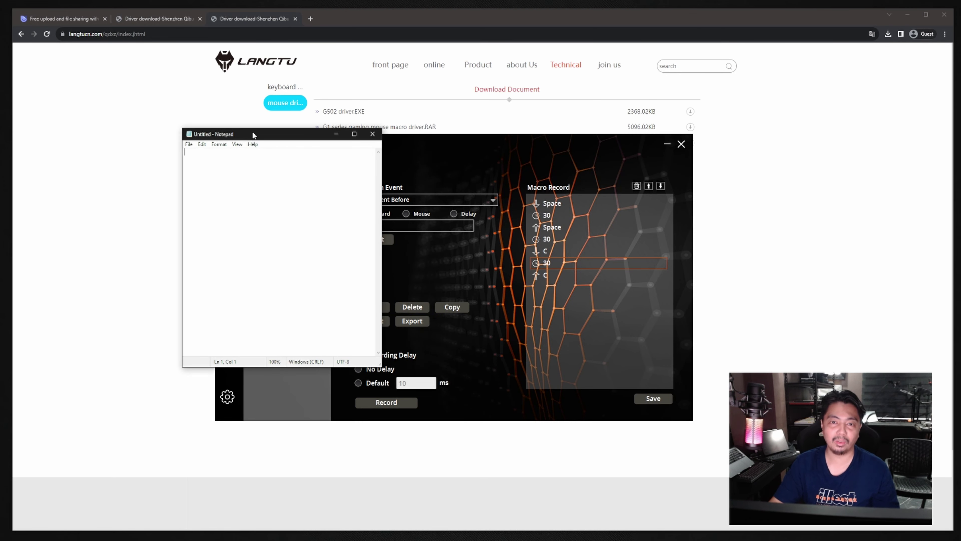
drag(253, 135, 774, 135)
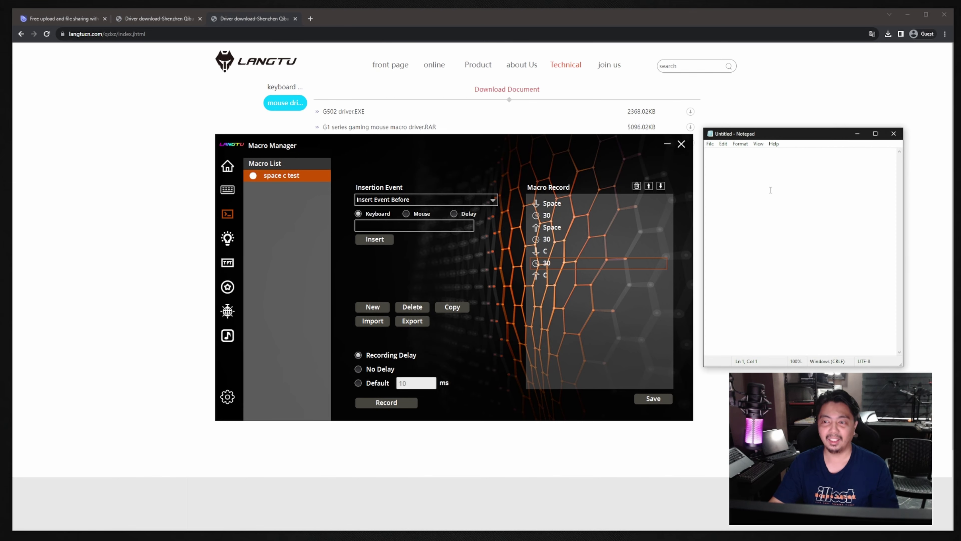
- Try recording the space c test macro with Space, X and C keystrokes entered in Notepad
click(402, 402)
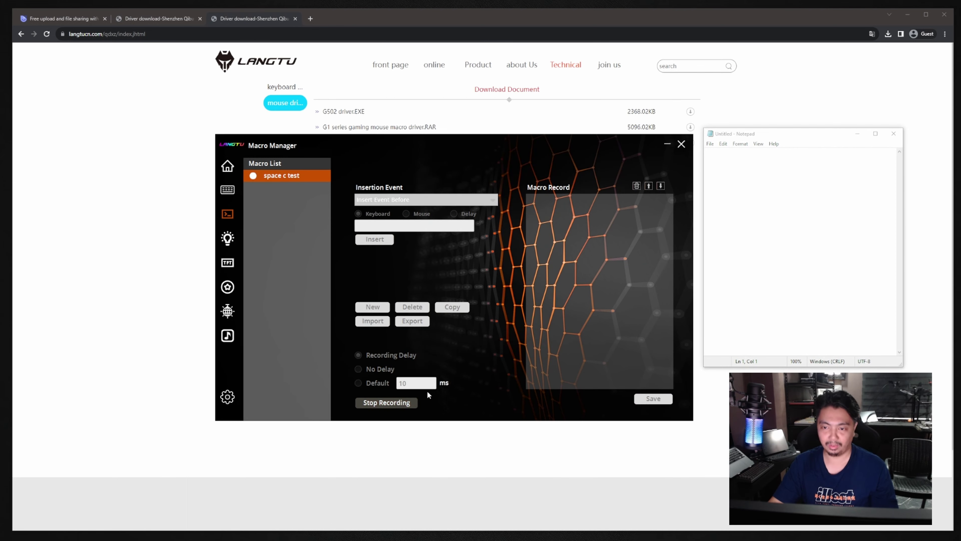
click(709, 151)
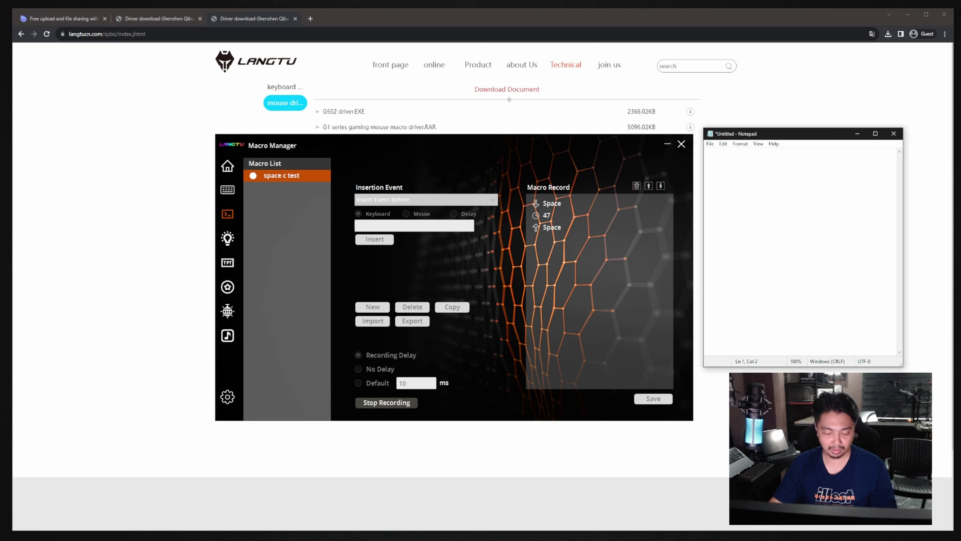
text(xc)
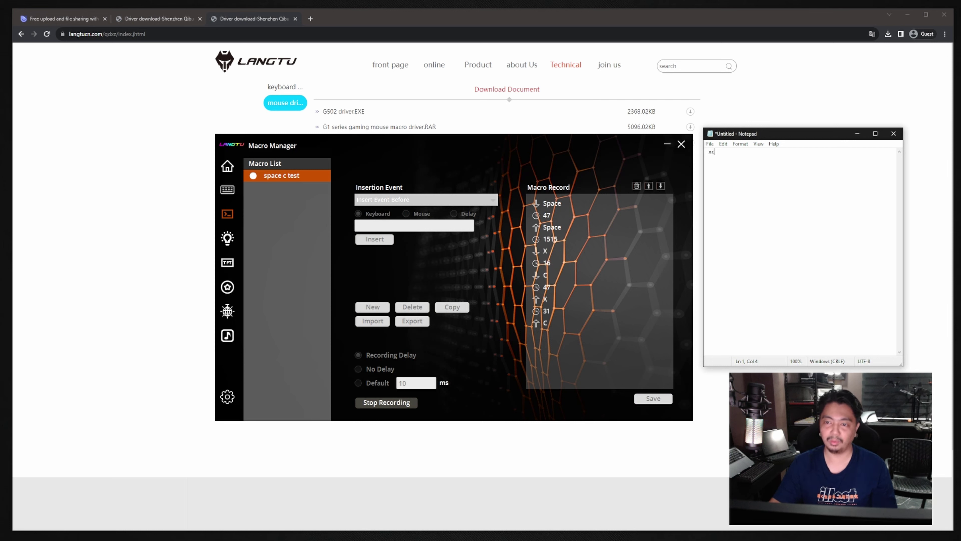
click(504, 318)
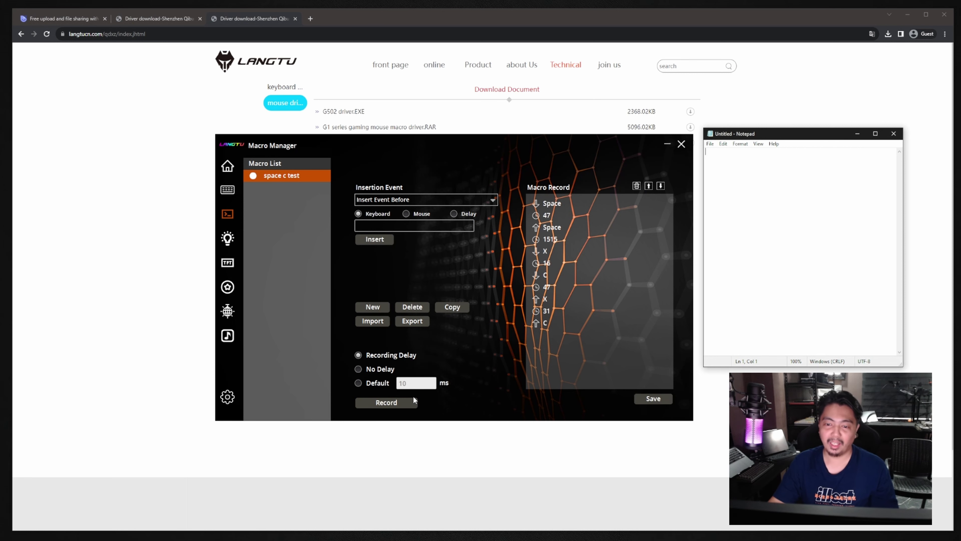
- Try re-recording the space c test macro with Space and X, and restart with Notepad focused to capture Space
click(413, 401)
key(space)
key(x)
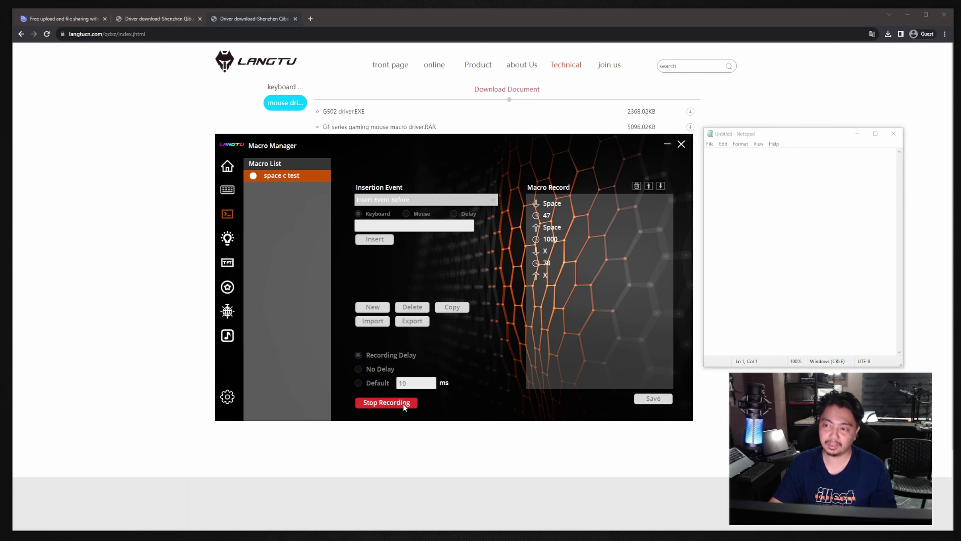
click(389, 404)
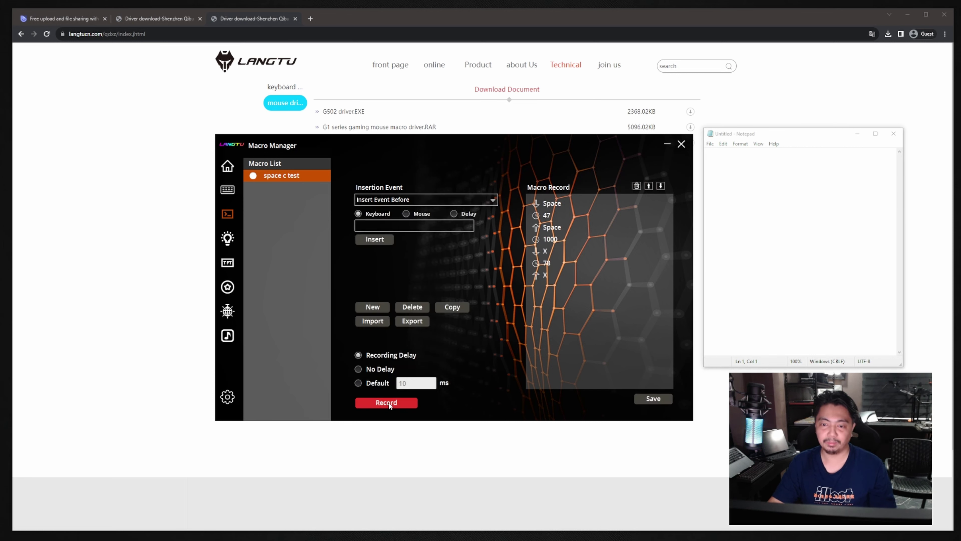
click(389, 404)
click(756, 203)
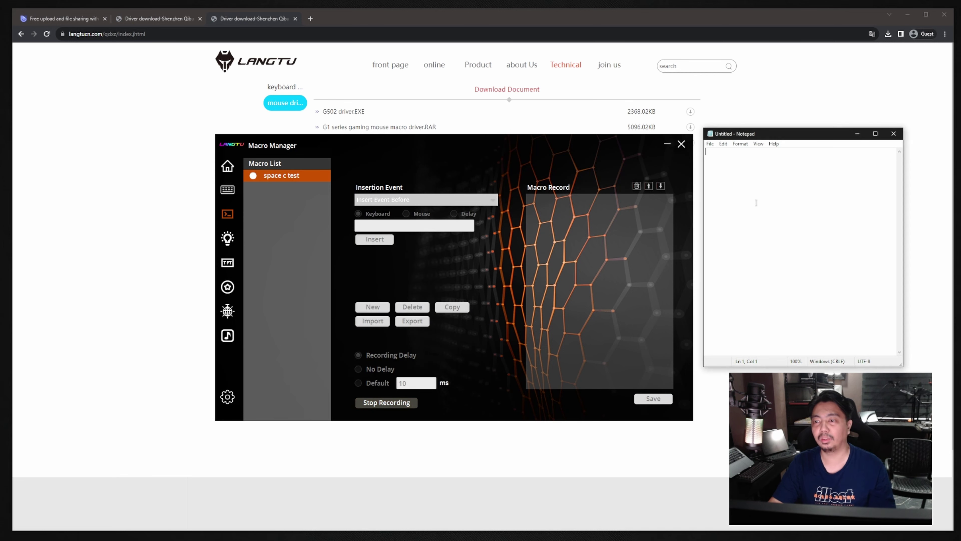
click(397, 404)
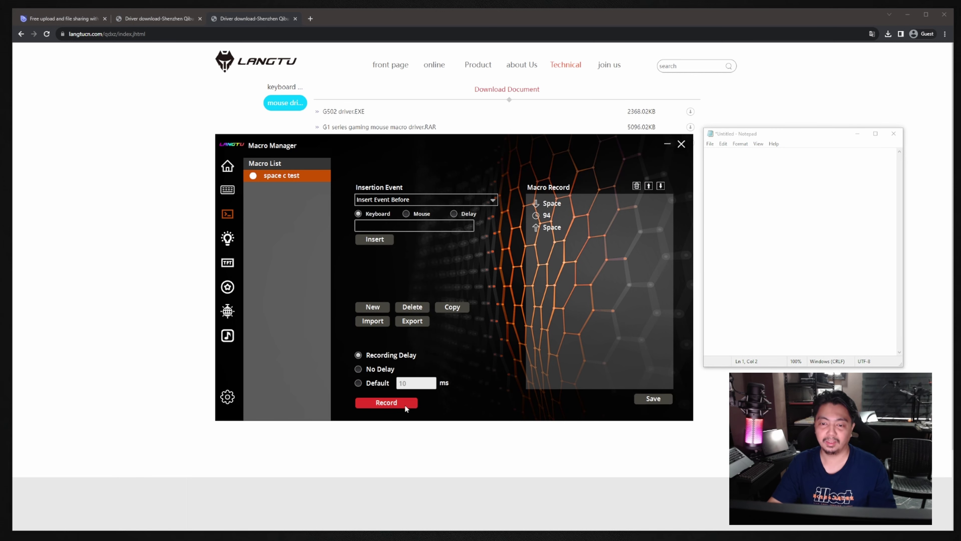
- Record the space c test macro again as Space followed by X while Notepad is focused, and stop recording
click(397, 402)
click(743, 228)
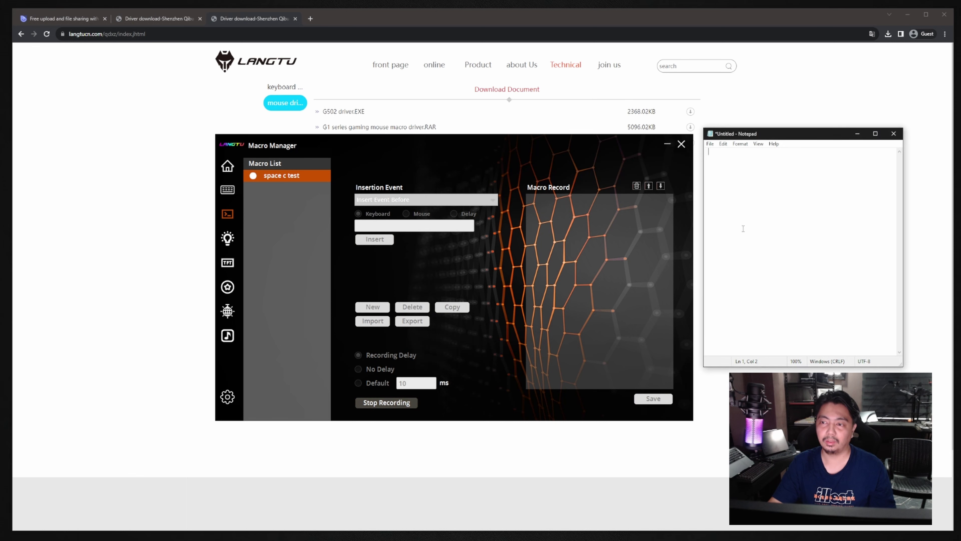
text(x)
click(399, 400)
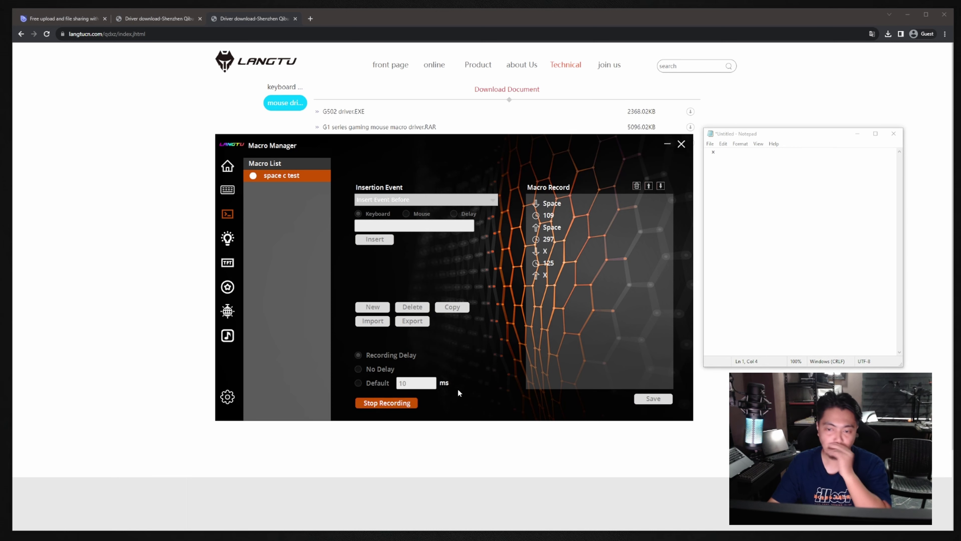
- Set all three delays in the recorded Space and X macro to 30 and save the macro
double_click(575, 216)
key(BackSpace)
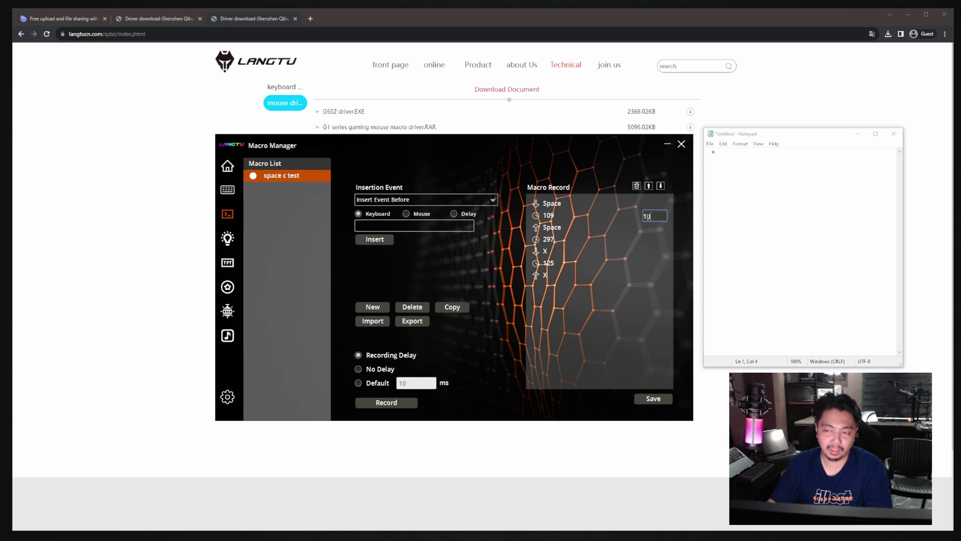
key(BackSpace)
text(3)
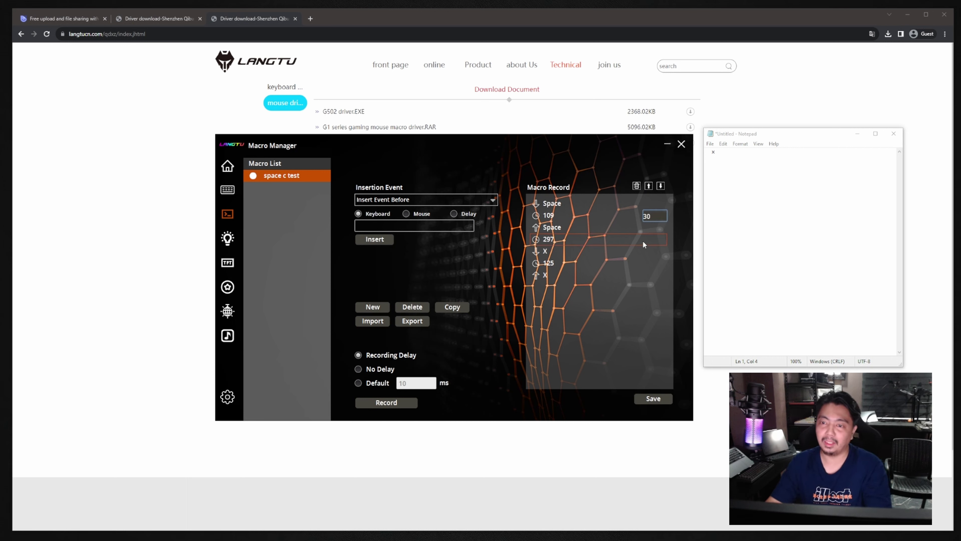
double_click(604, 240)
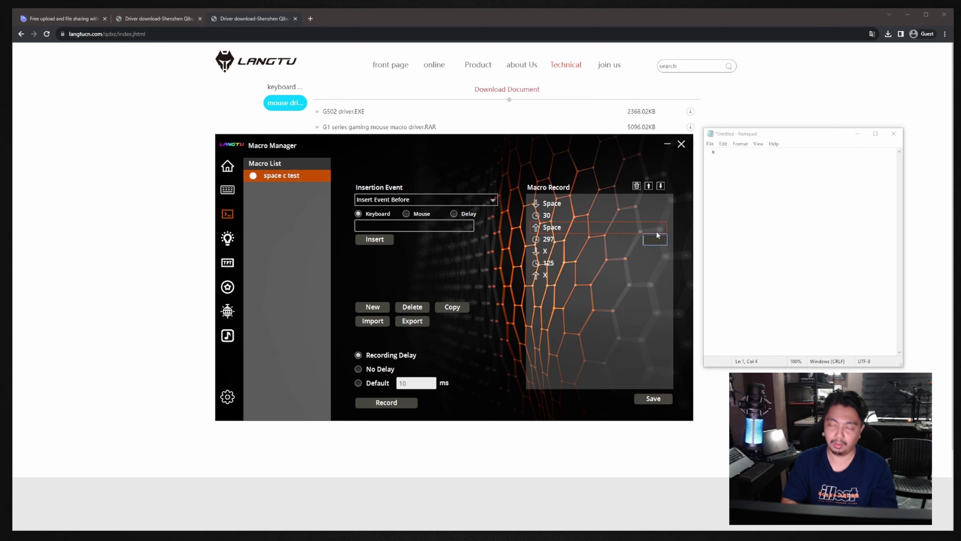
key(Return)
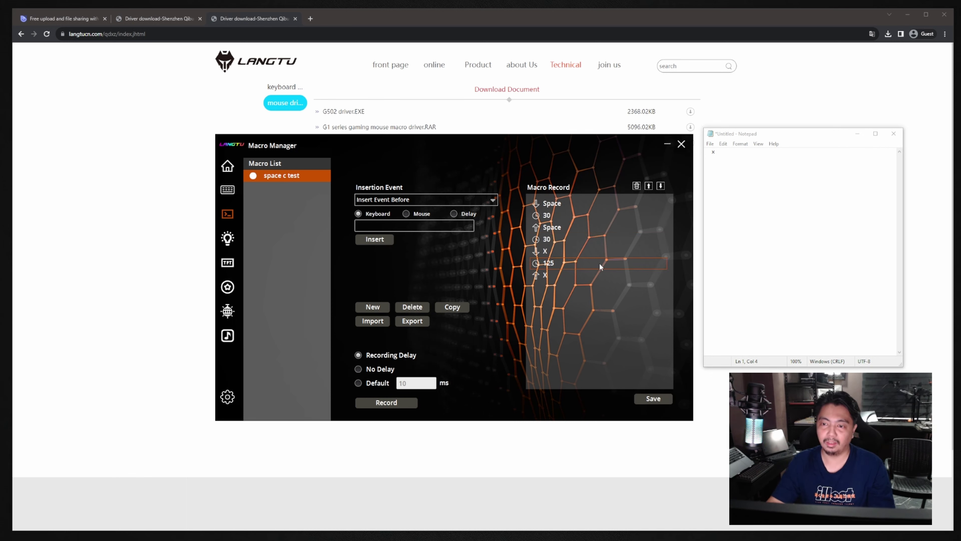
double_click(603, 264)
text(30)
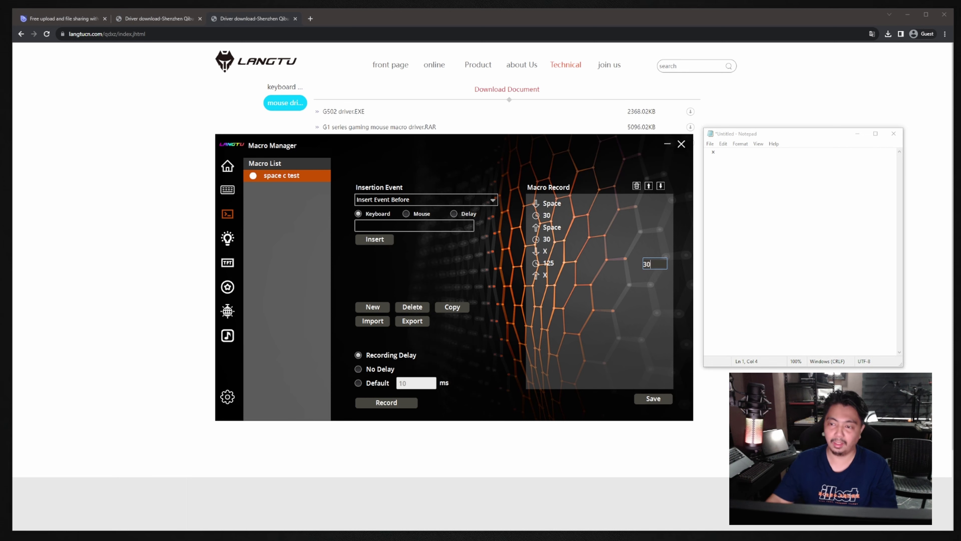
click(652, 400)
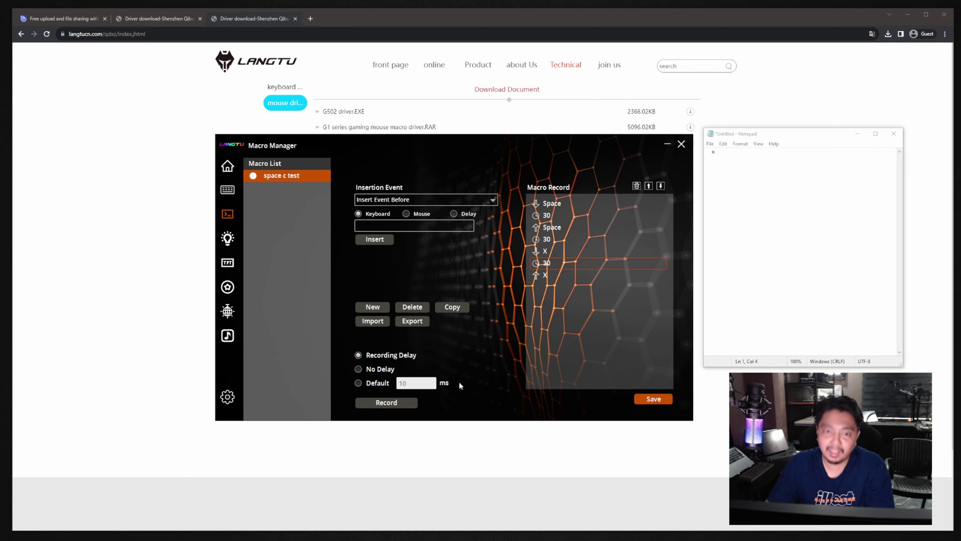
- Assign the space c test macro to the End key as a Macro Definition set to Play once
click(228, 191)
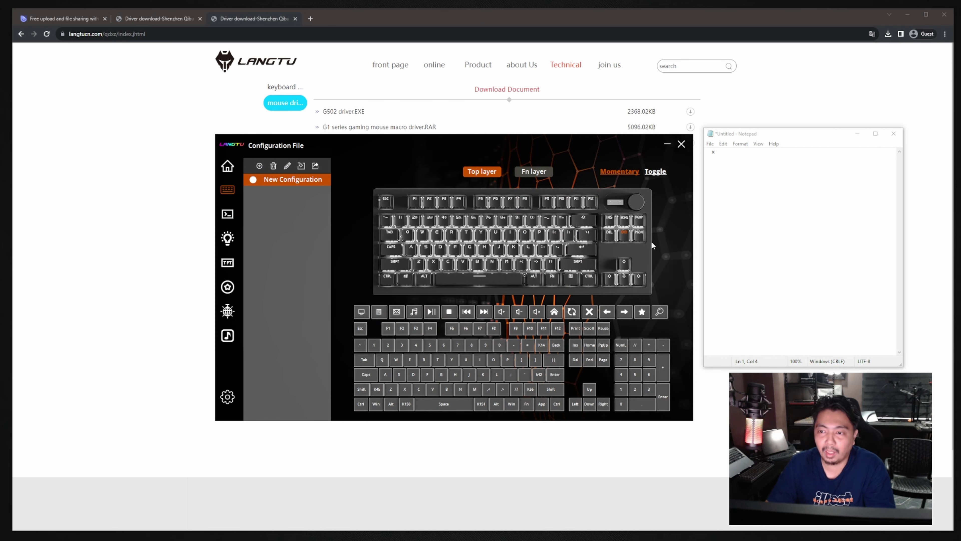
mouse_move(625, 236)
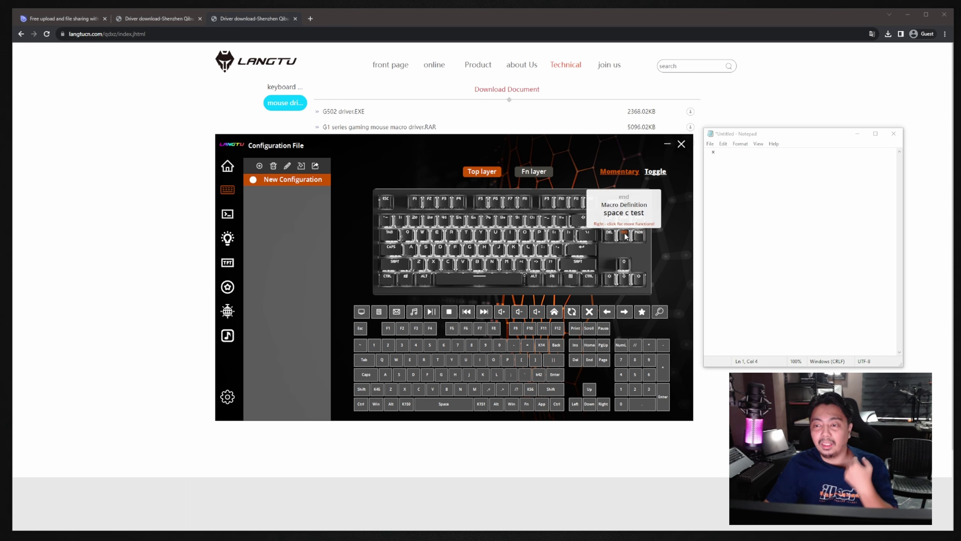
right_click(625, 235)
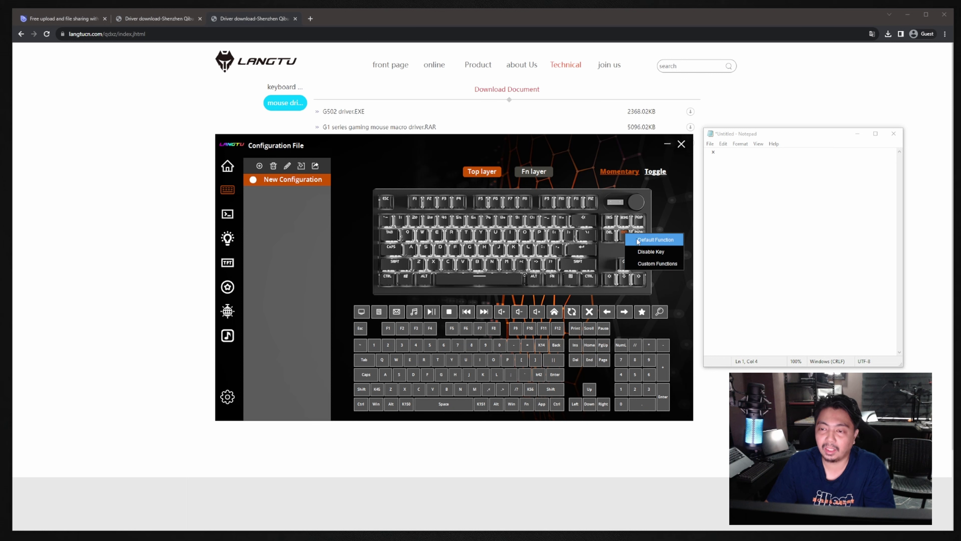
click(625, 237)
right_click(625, 236)
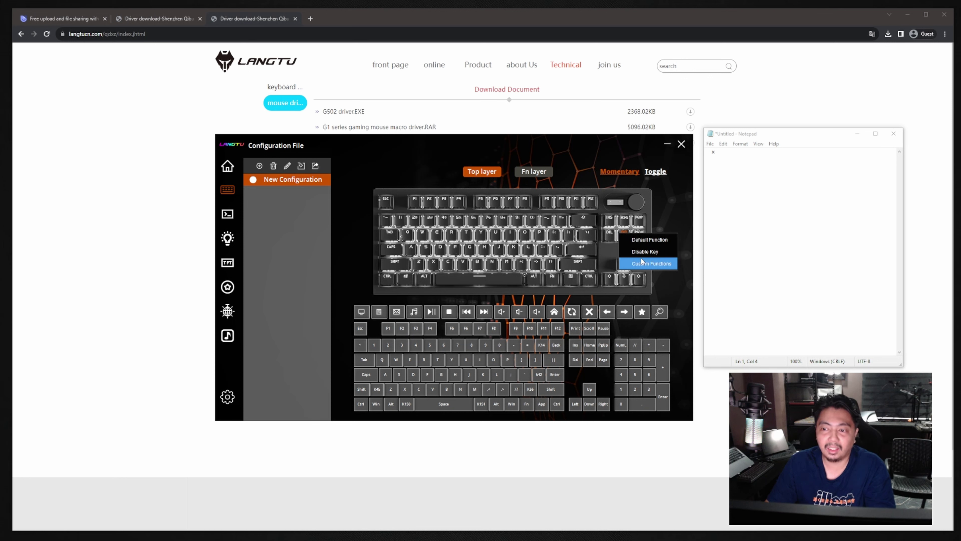
click(645, 264)
click(450, 272)
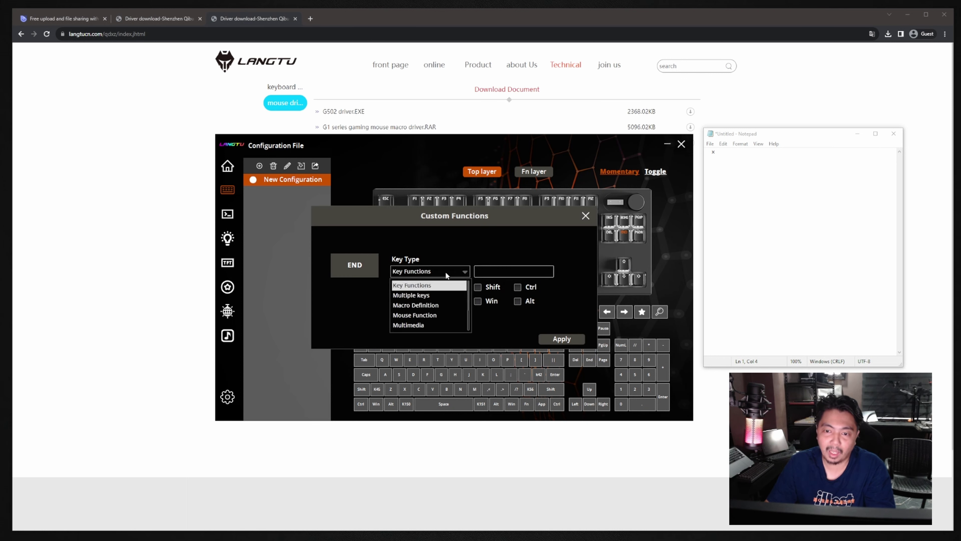
click(433, 305)
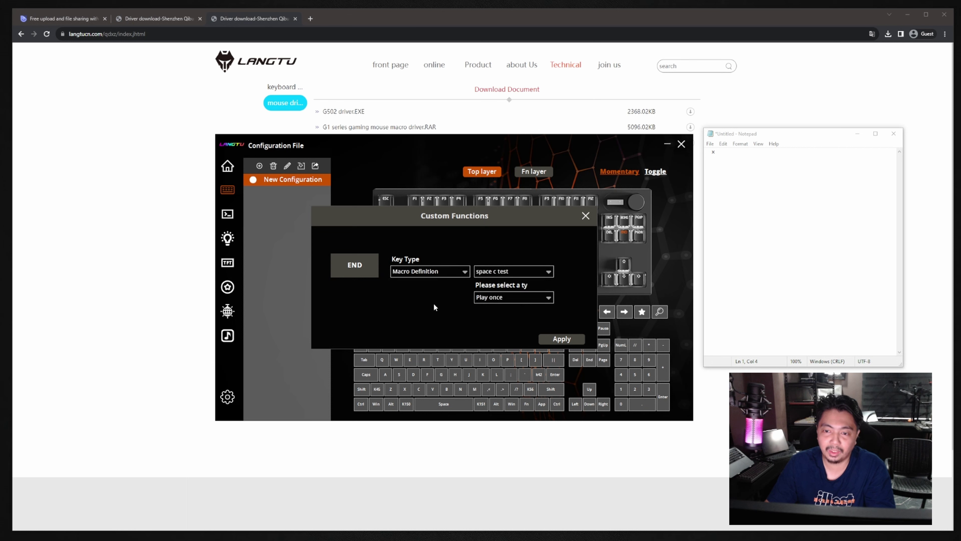
click(511, 271)
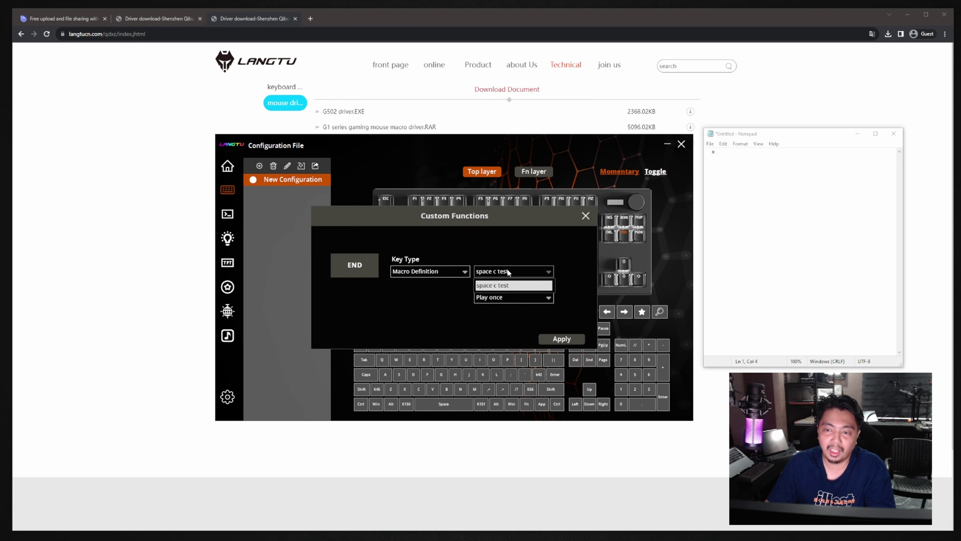
click(507, 286)
click(562, 338)
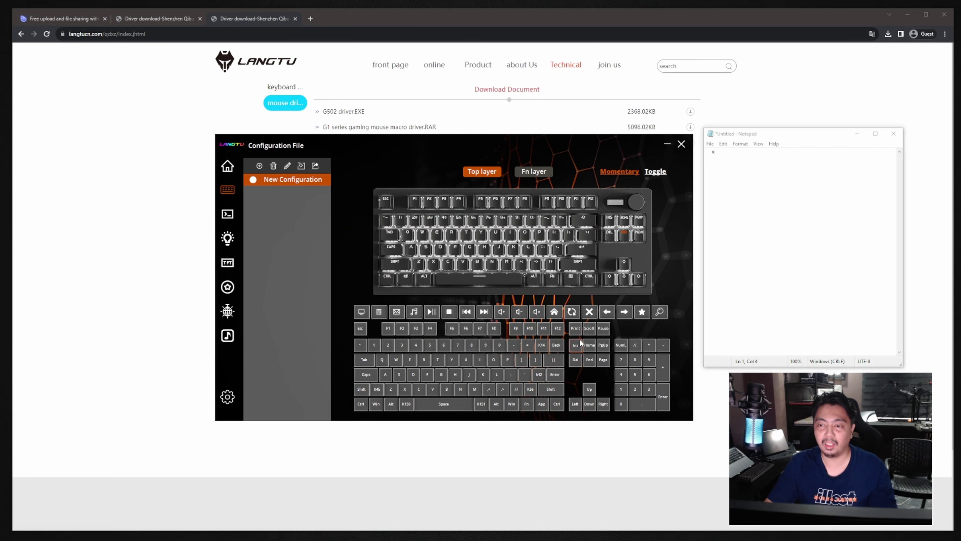
- Clear Notepad, test the End key's space c test macro by triggering it repeatedly there, and erase the resulting text
click(771, 214)
key(ctrl+a)
key(BackSpace)
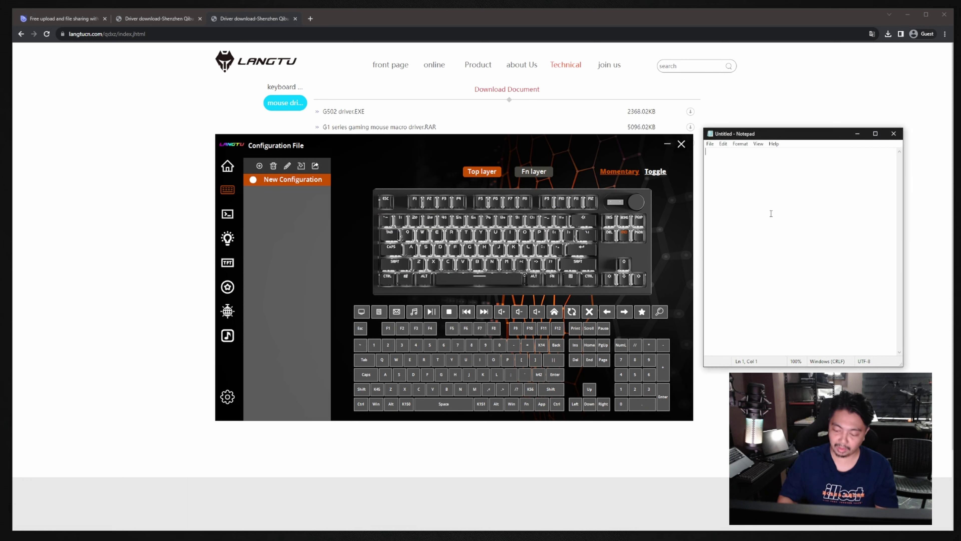
text(x x )
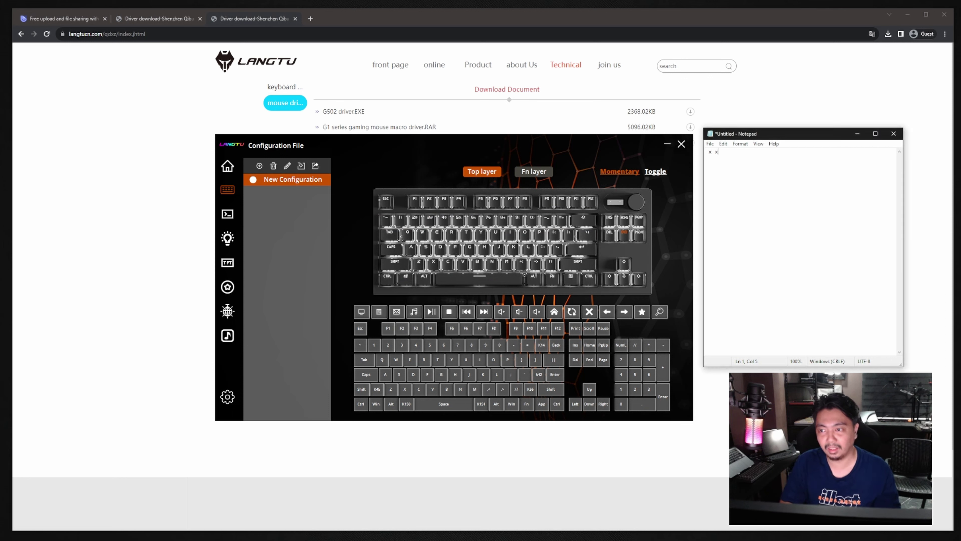
text(x x x x x)
key(ctrl+a)
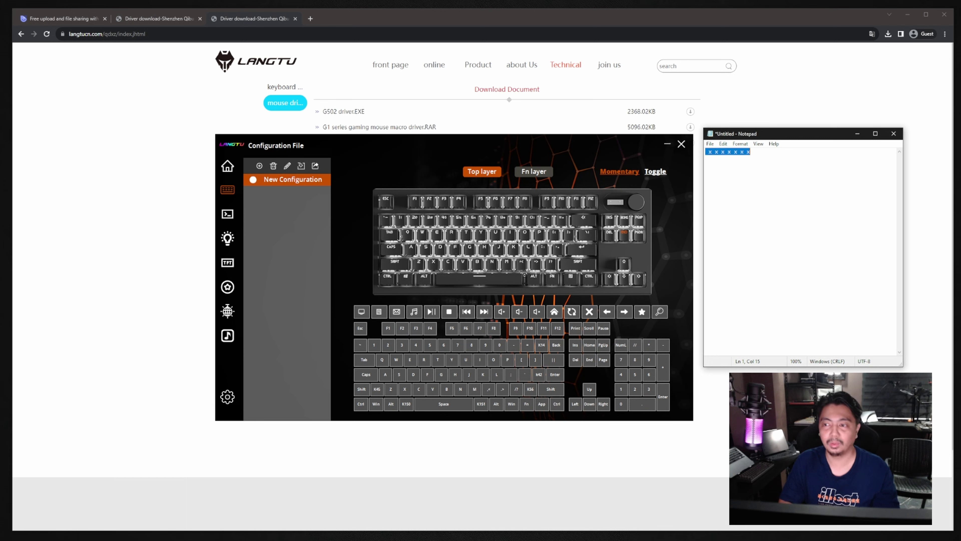
key(BackSpace)
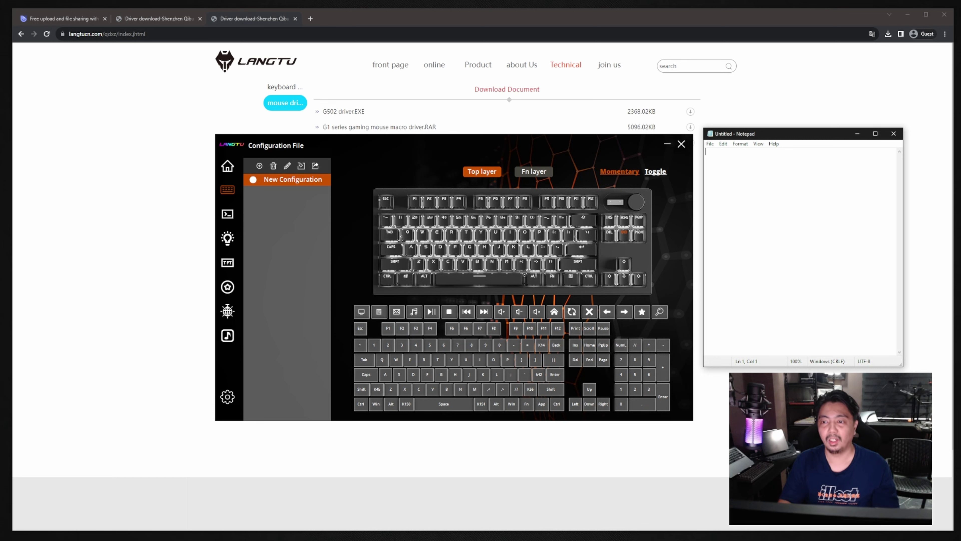
- Restore the End key on the top layer to its default function
click(624, 237)
click(637, 244)
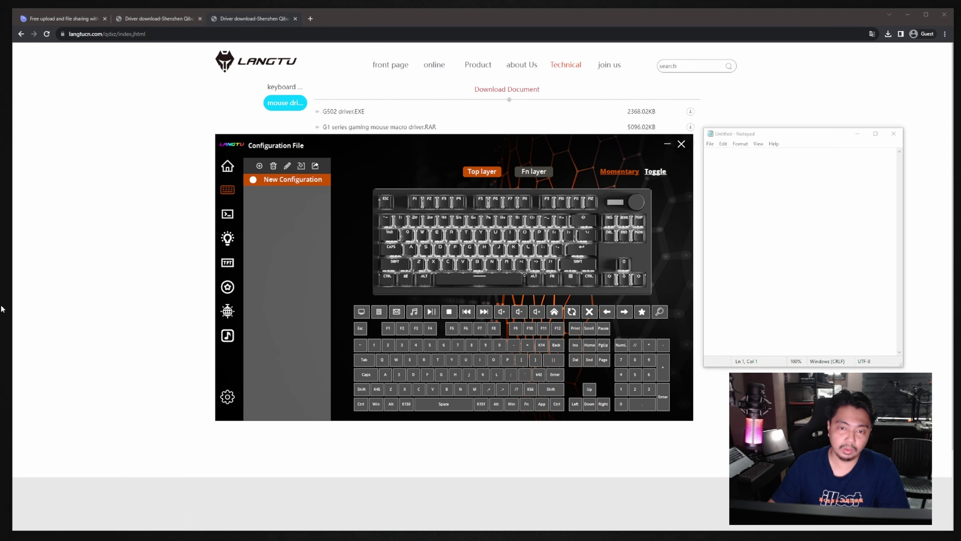
- Open the TFT screen editor, return to the driver's home page, and reopen the keyboard's settings at the screen editor
click(227, 263)
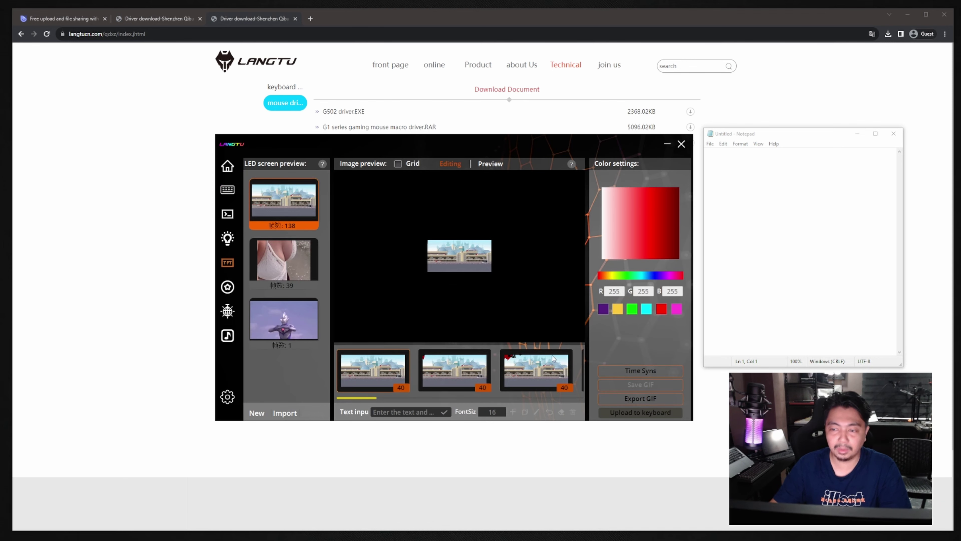
click(223, 171)
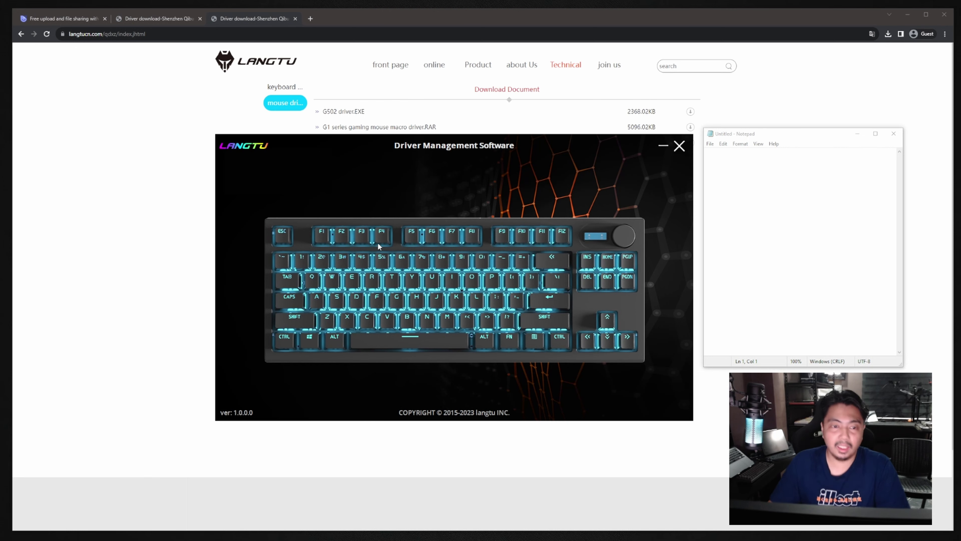
click(420, 260)
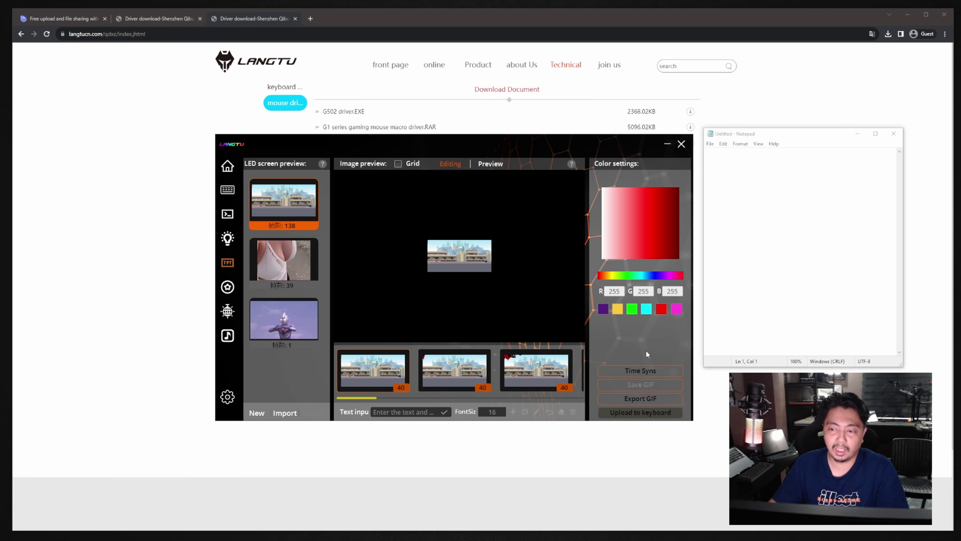
- View the file dialogs for exporting and importing screen GIFs, cancelling both without choosing a file
click(652, 398)
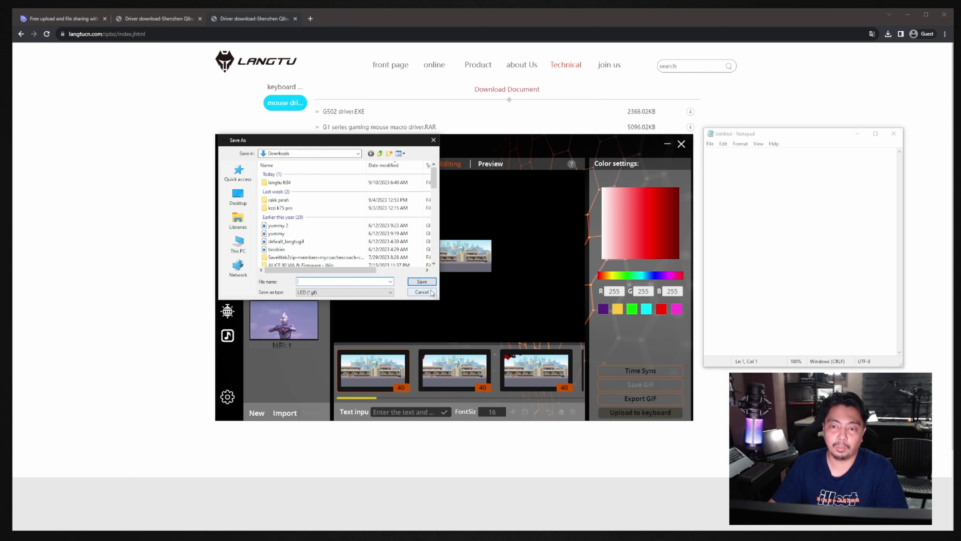
click(422, 293)
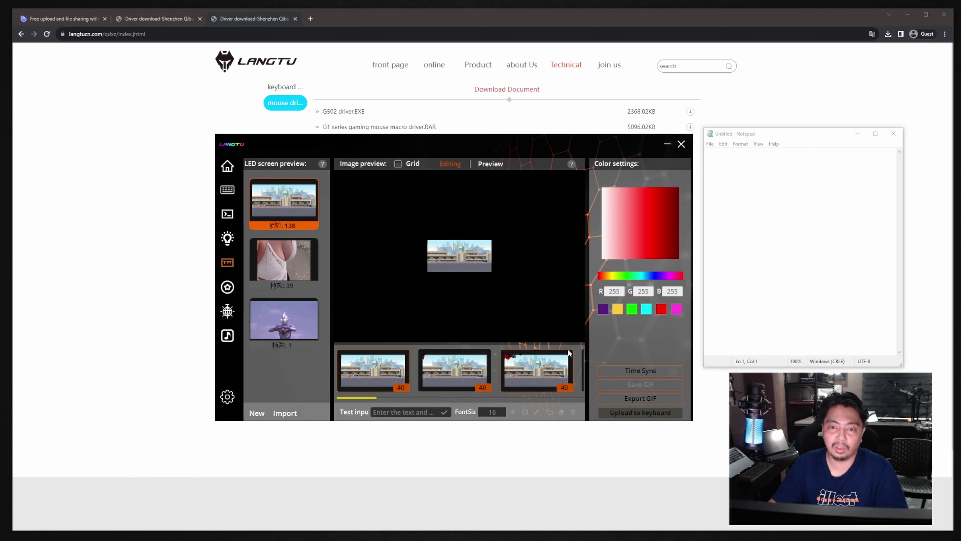
click(291, 412)
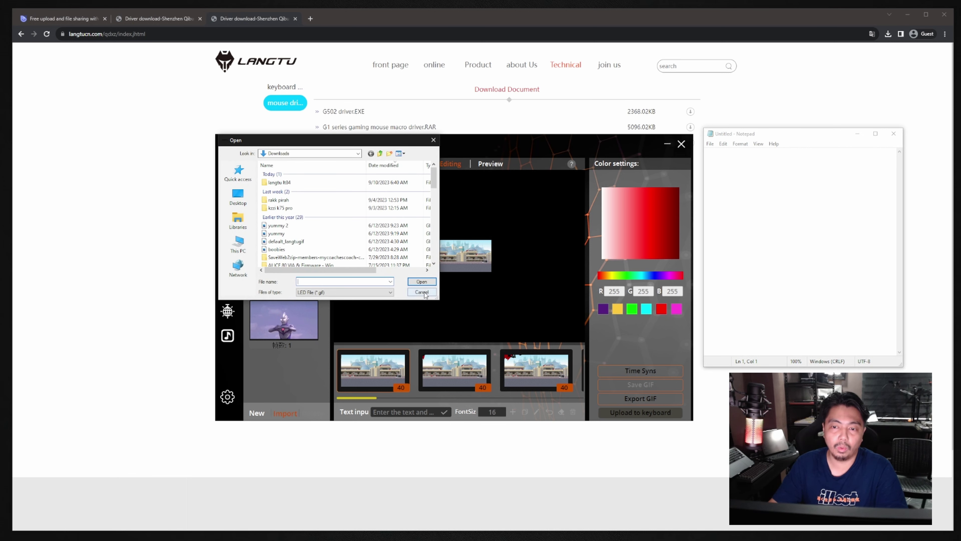
key(Escape)
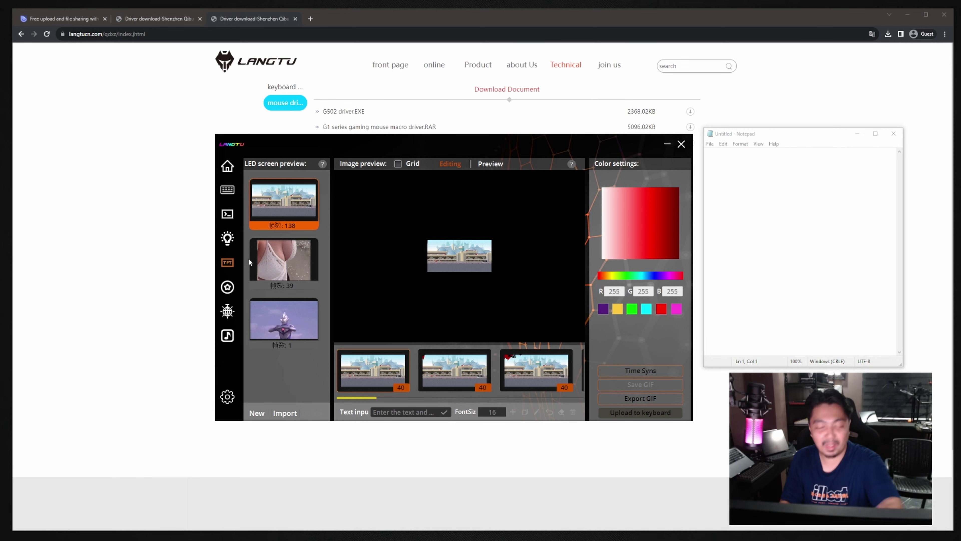
- Select the second animation in the LED screen preview list
click(280, 239)
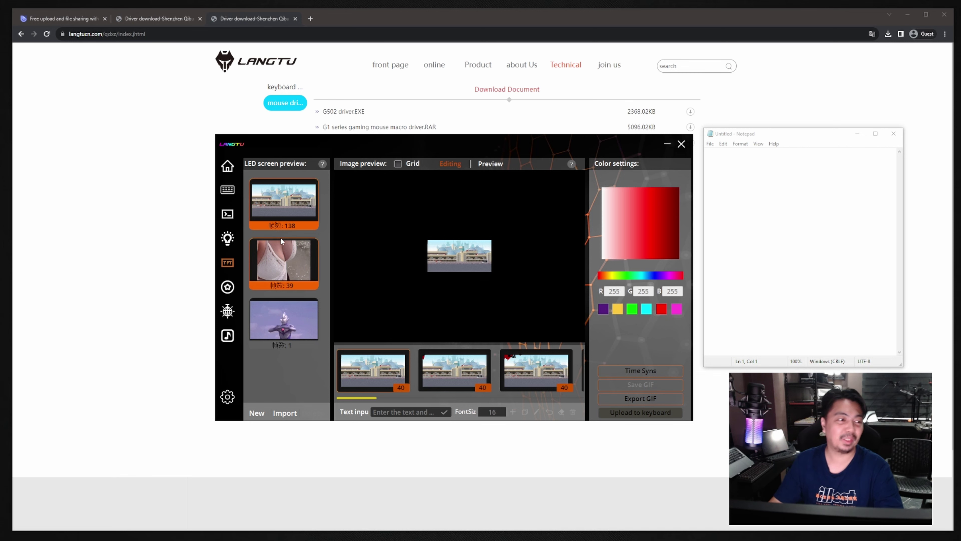